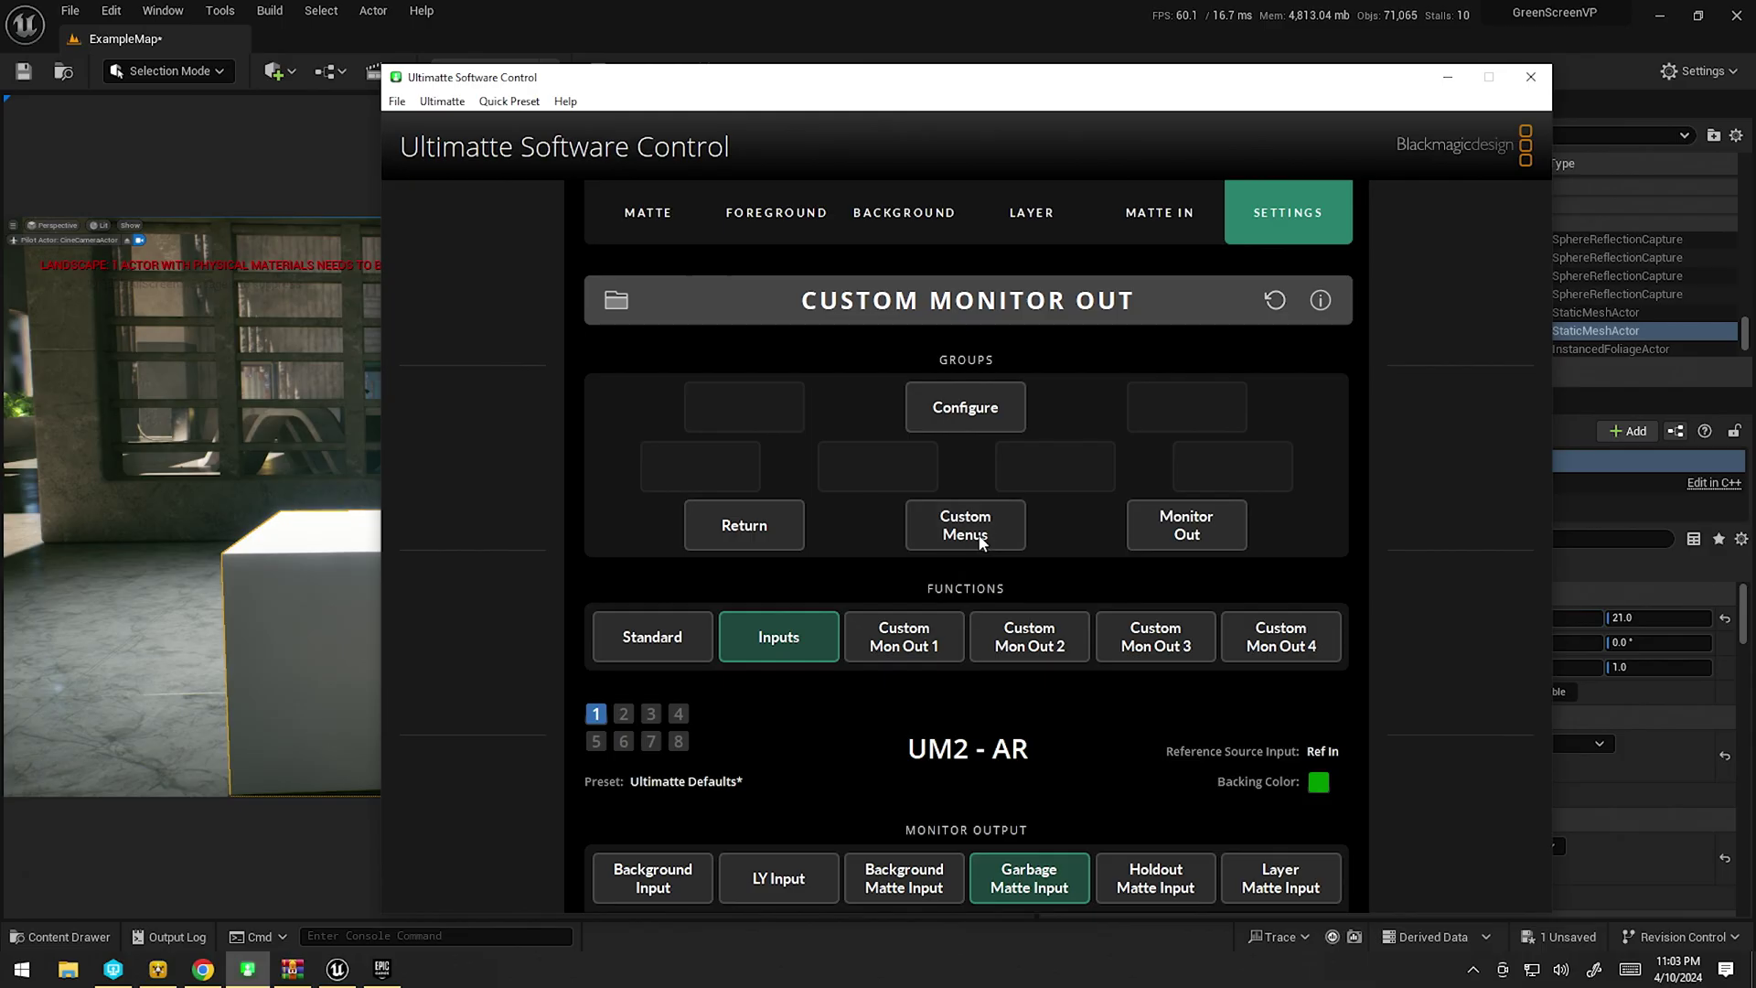
Set Ultimatte's monitor function to Standard and minimize the Ultimatte Software Control window
left_click(653, 636)
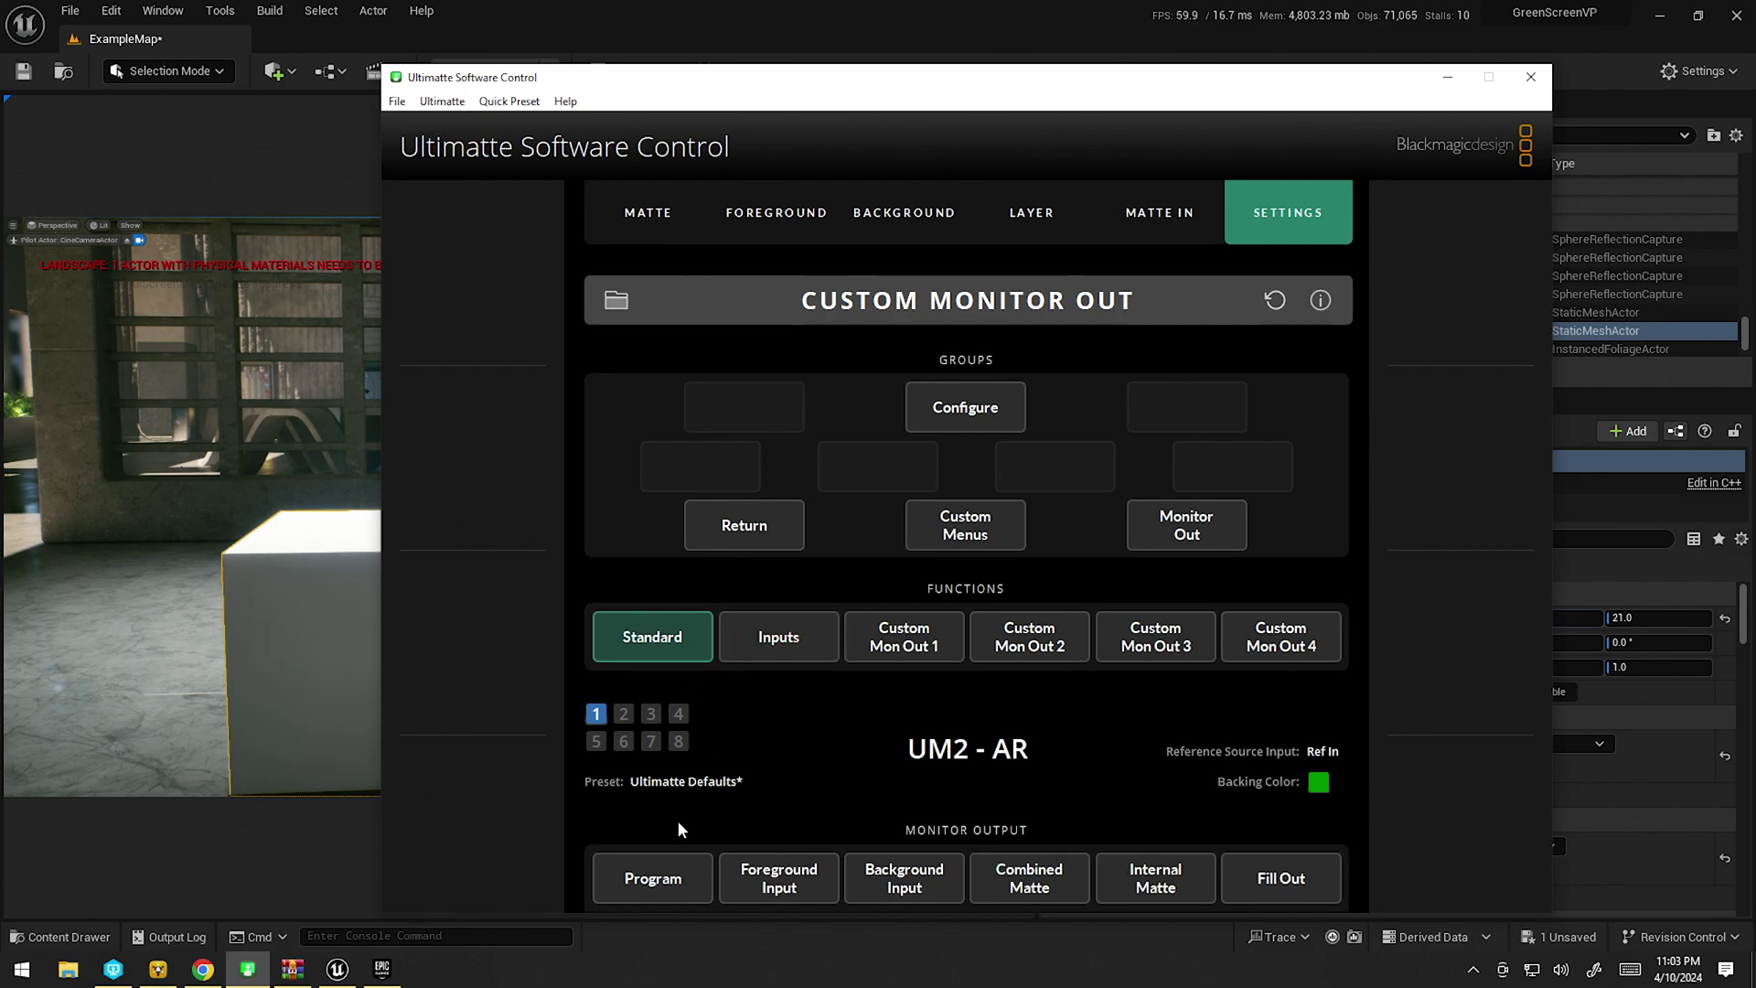
left_click(1447, 78)
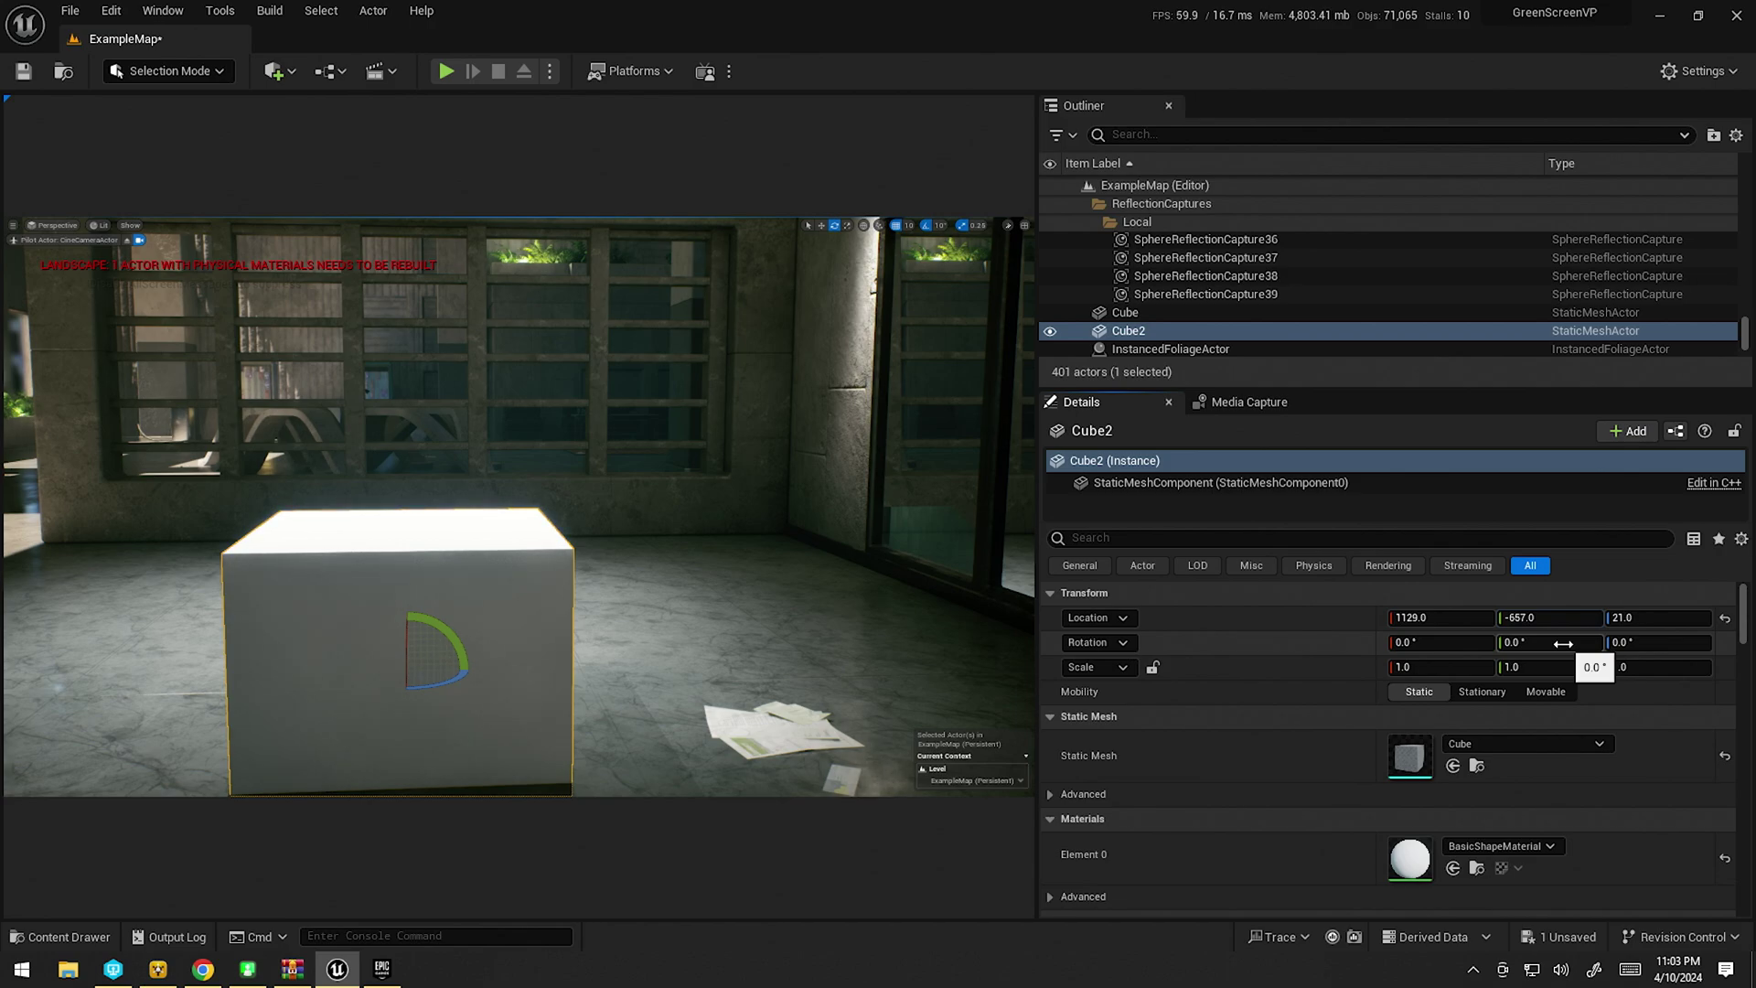
Nudge Cube2 slightly to the right in the viewport
left_click_drag(1521, 617, 1520, 619)
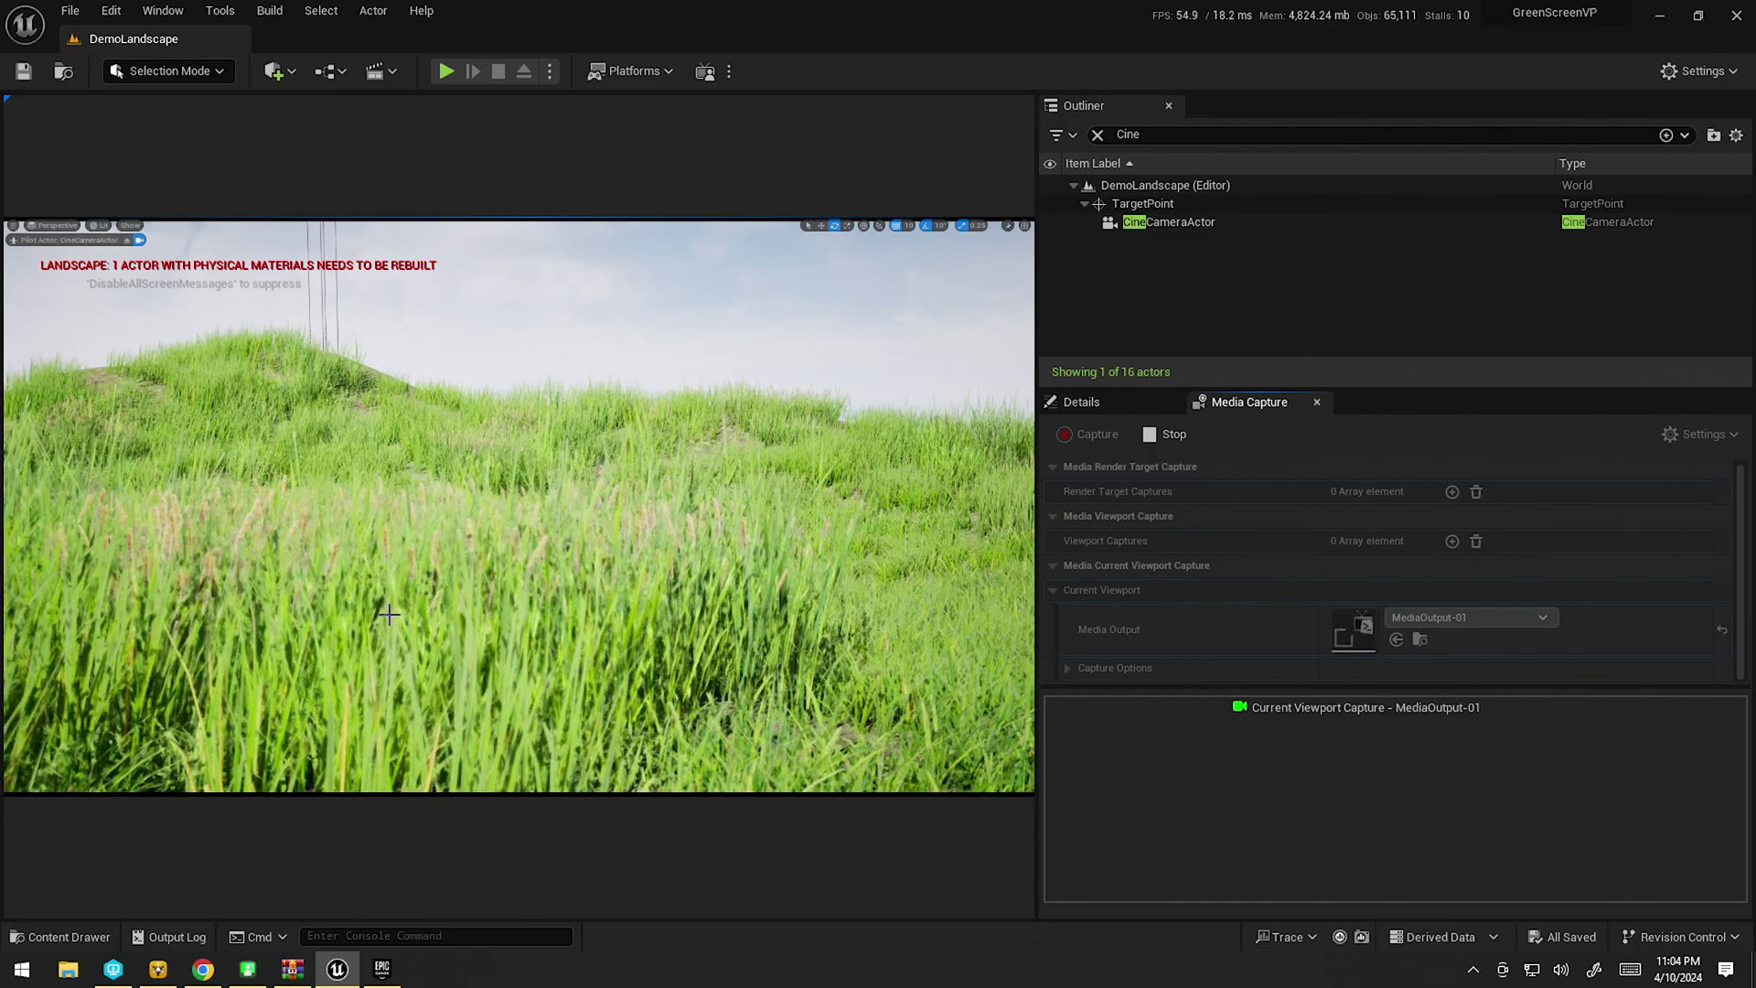
Clear the Cine Outliner filter and select InstancedFoliageActor to show its properties
left_click(1097, 135)
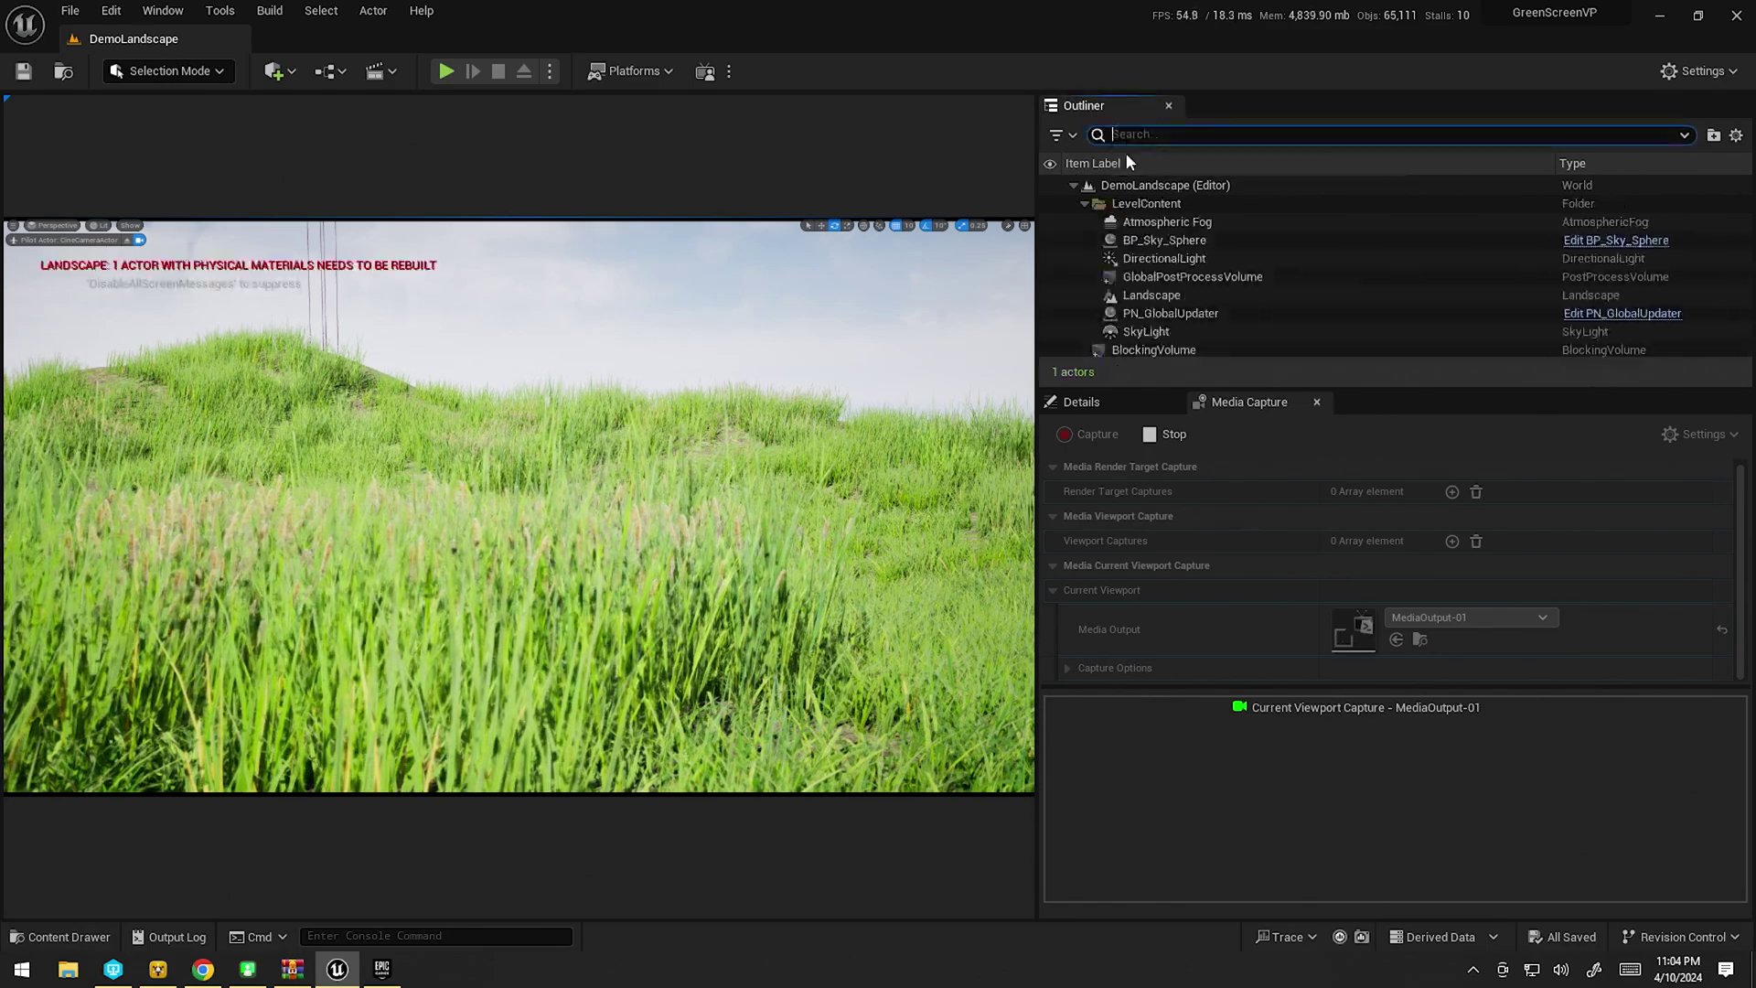
scroll(1081, 316, "up", 3)
left_click(1142, 294)
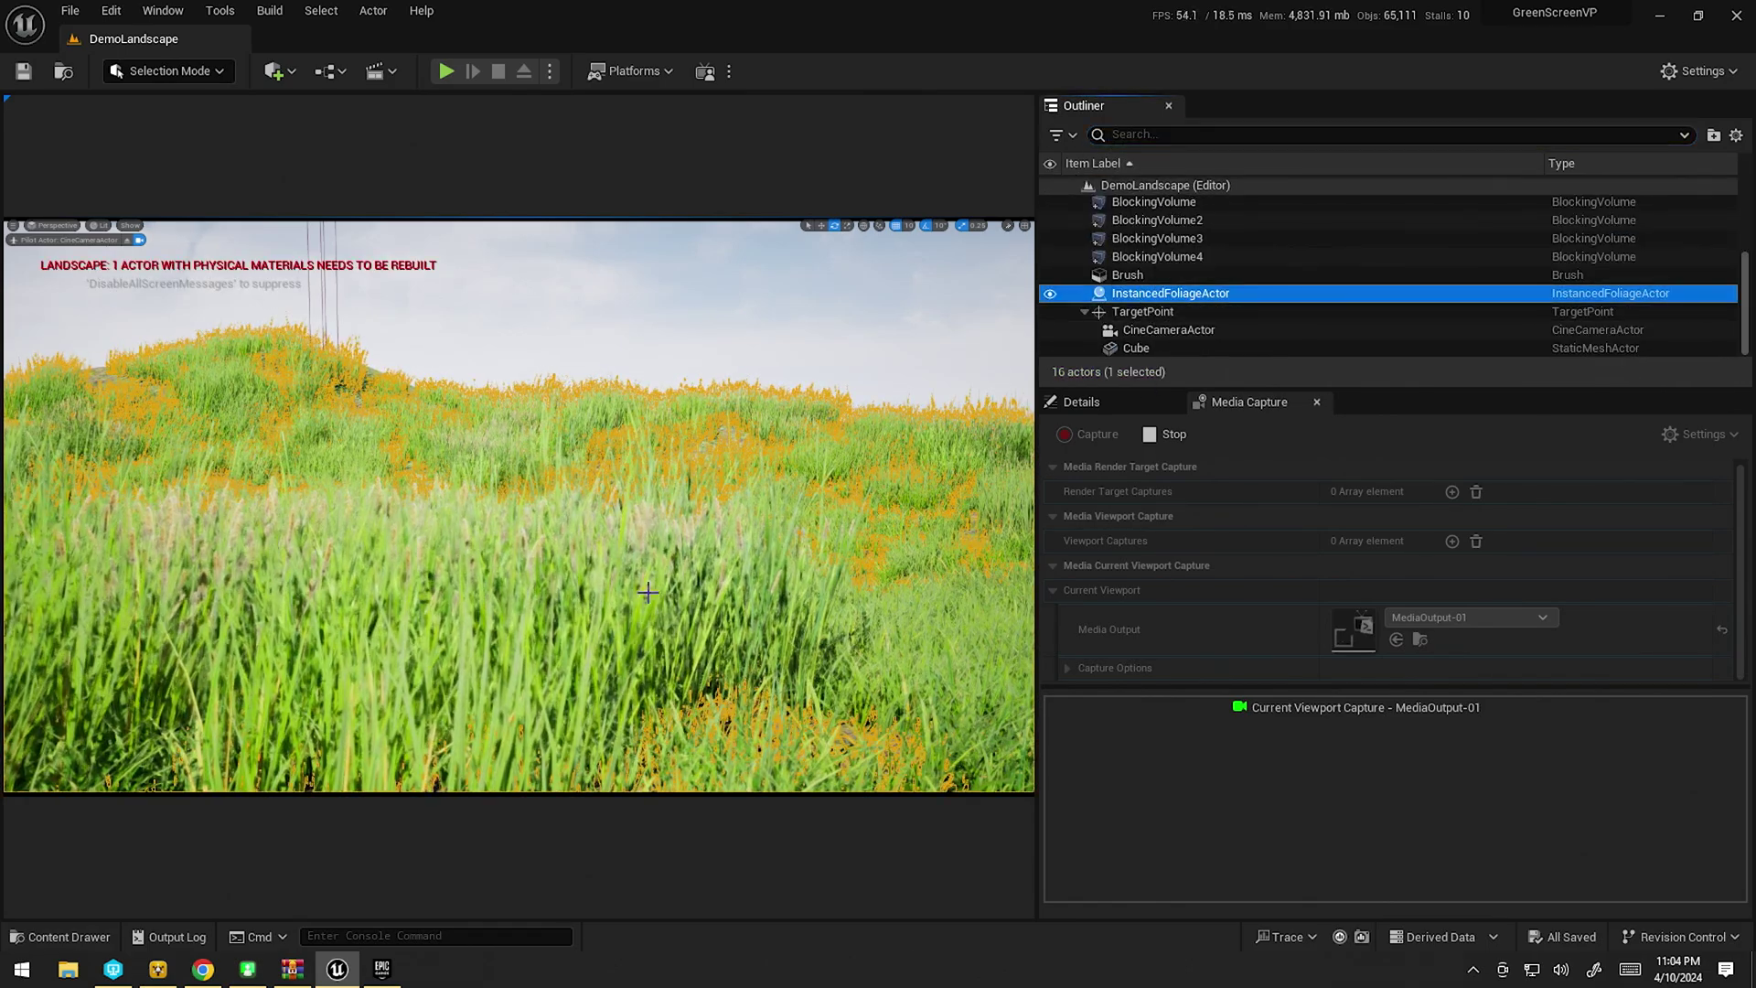
left_click(1100, 410)
Search the foliage actor's Details for Depth, then Stencil, and clear the search
left_click(1094, 537)
type("Depth")
double_click(1093, 536)
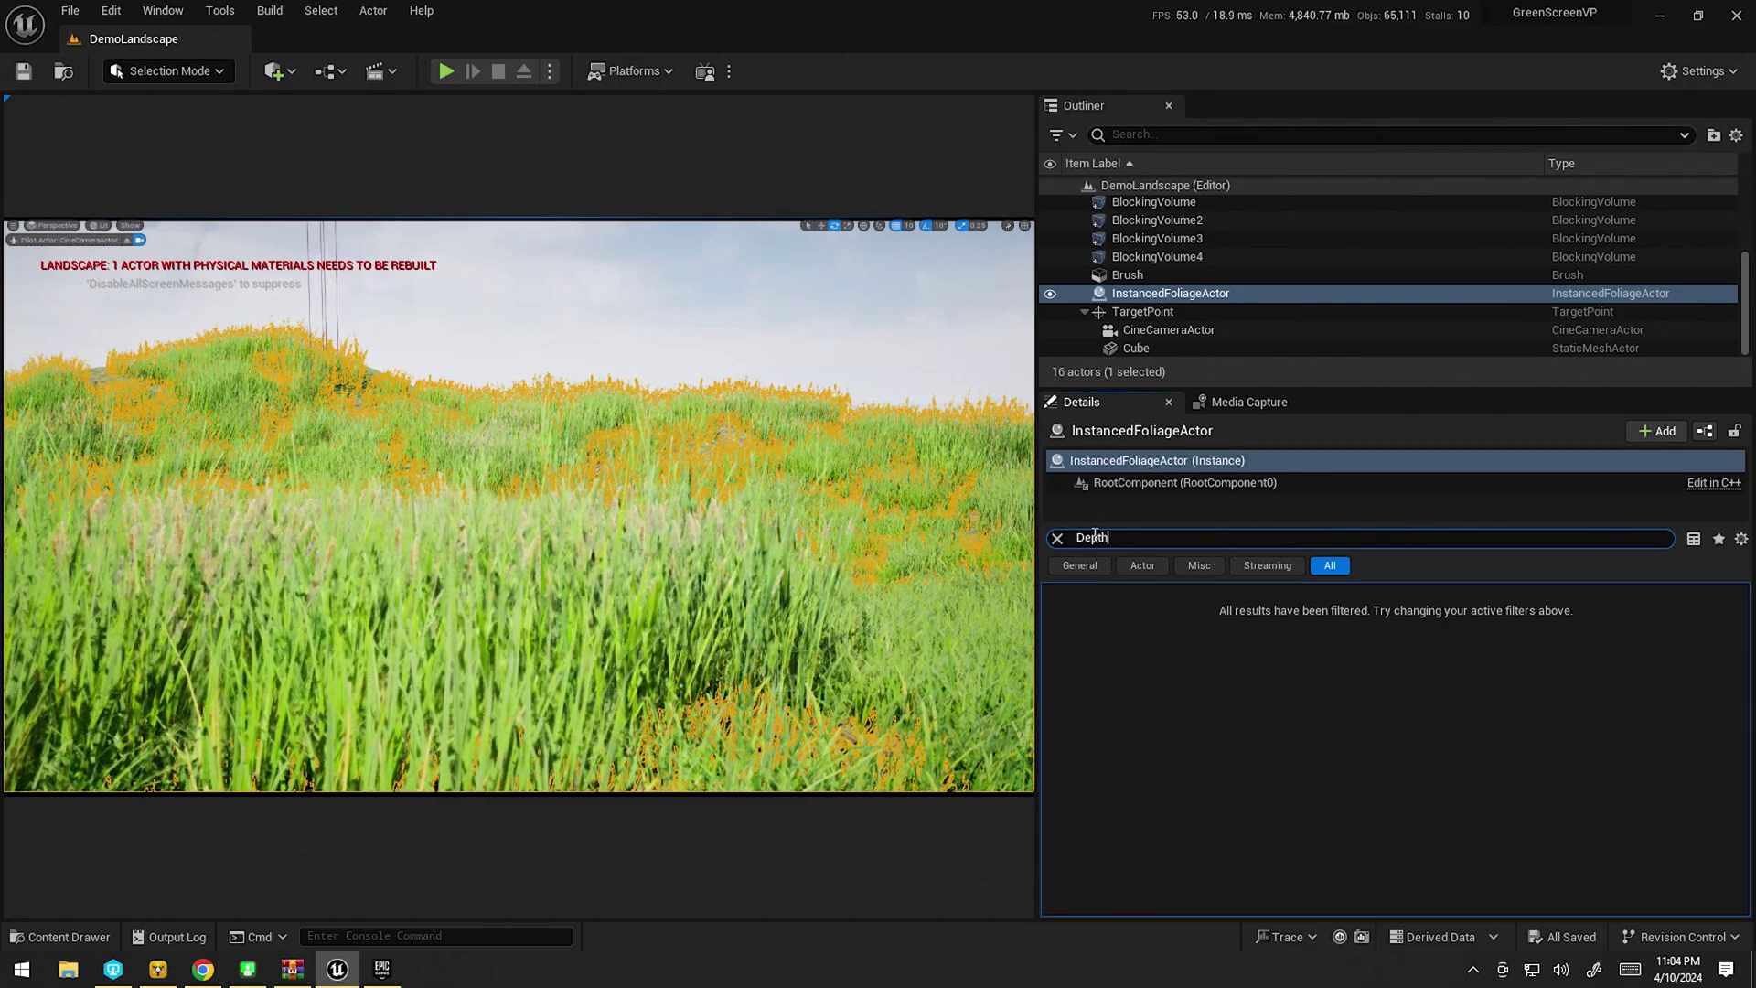
type("Stencil")
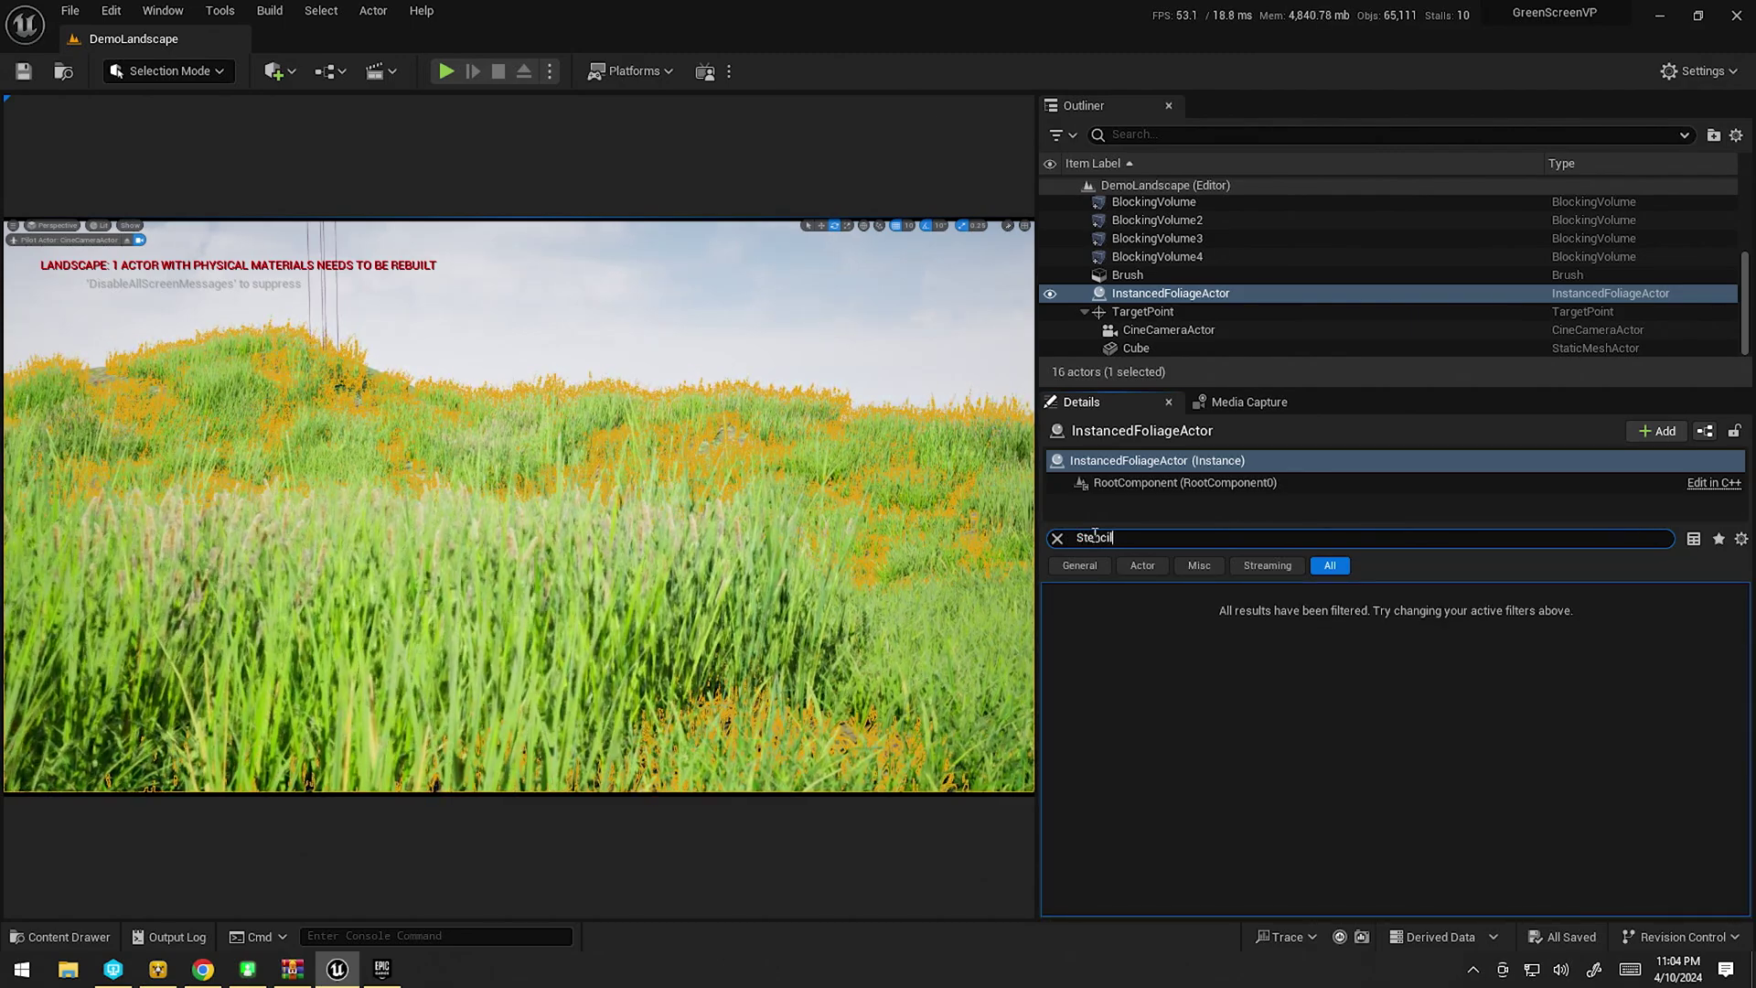
left_click(1057, 537)
Deselect the actor and select M_PostProcess in the Content Drawer
left_click(1157, 186)
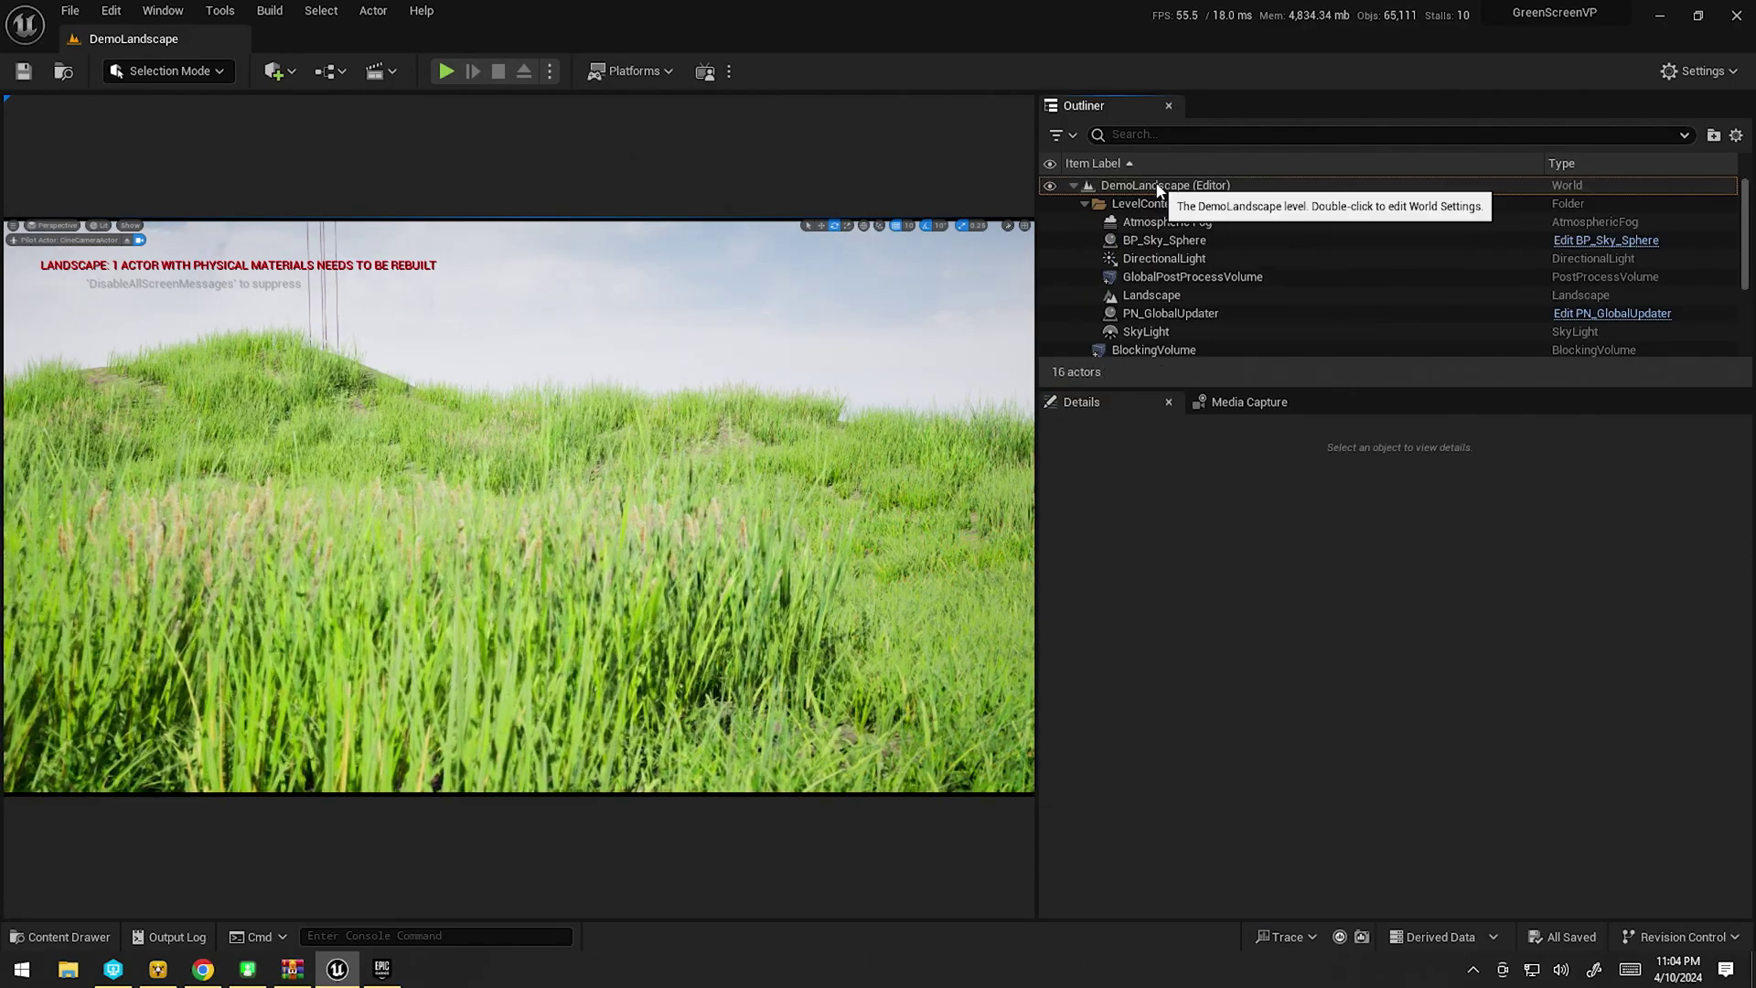
left_click(59, 936)
left_click(420, 750)
Open M_PostProcess, connect CustomStencil Color to Emissive Color and save
double_click(420, 749)
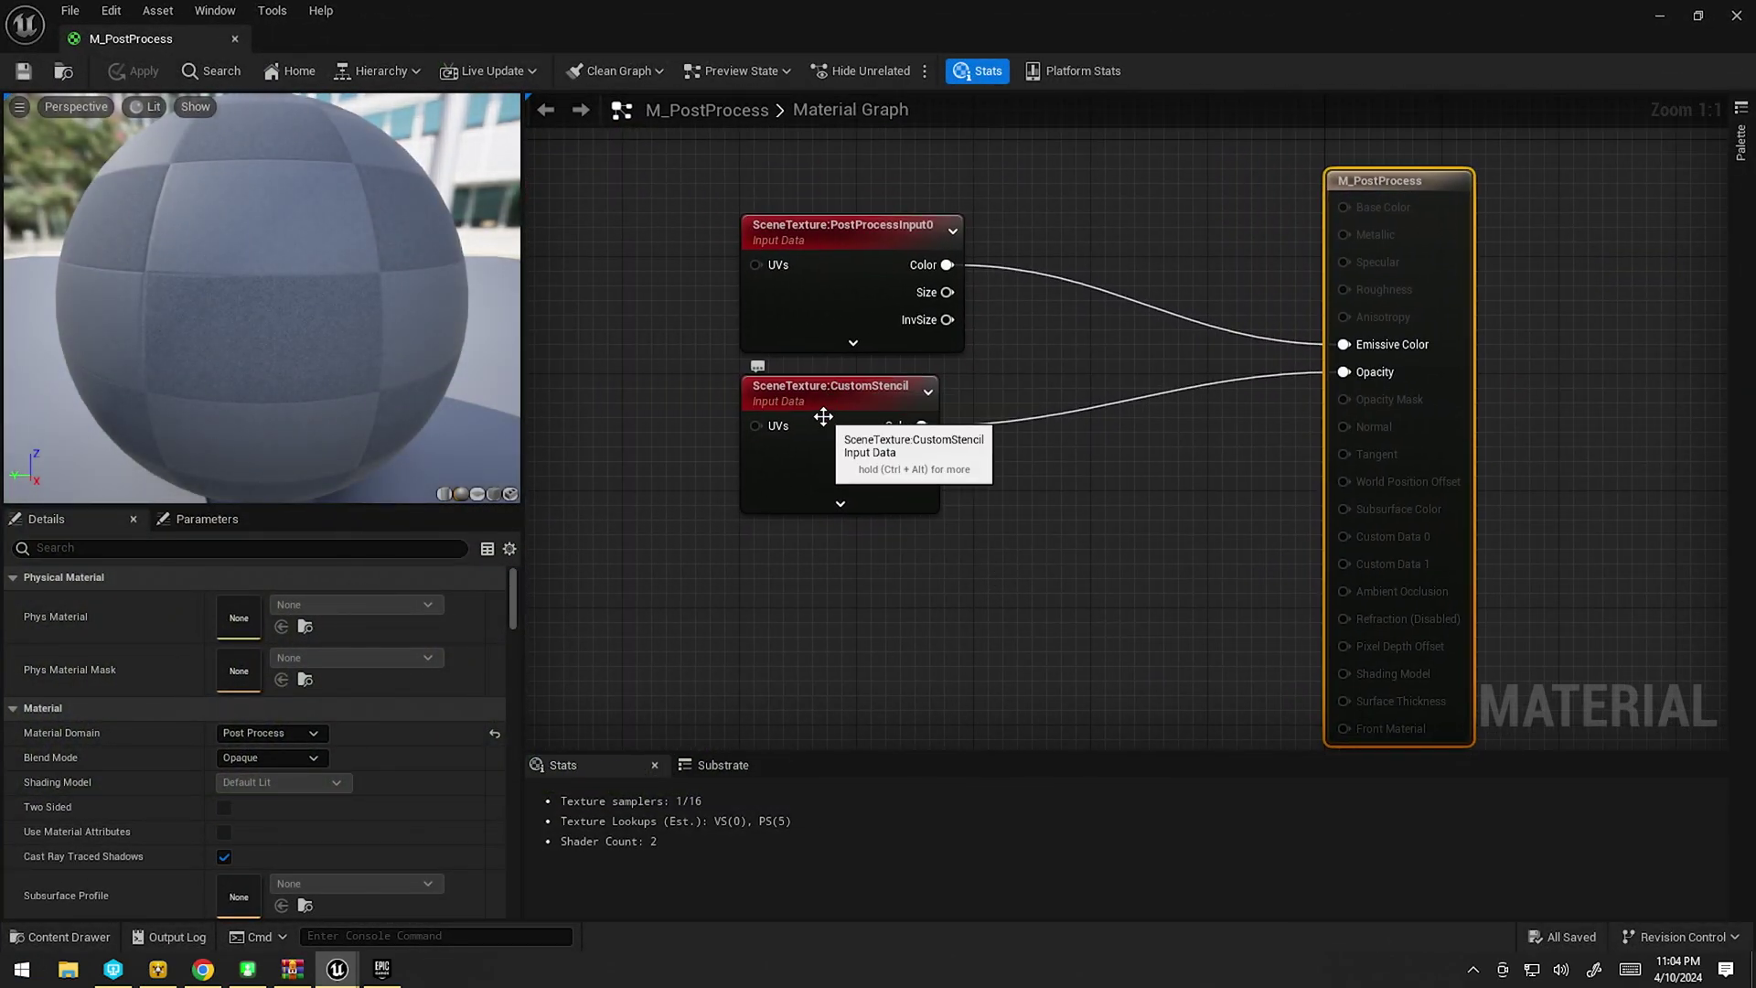
left_click_drag(1346, 370, 1343, 345, "ctrl")
left_click(22, 72)
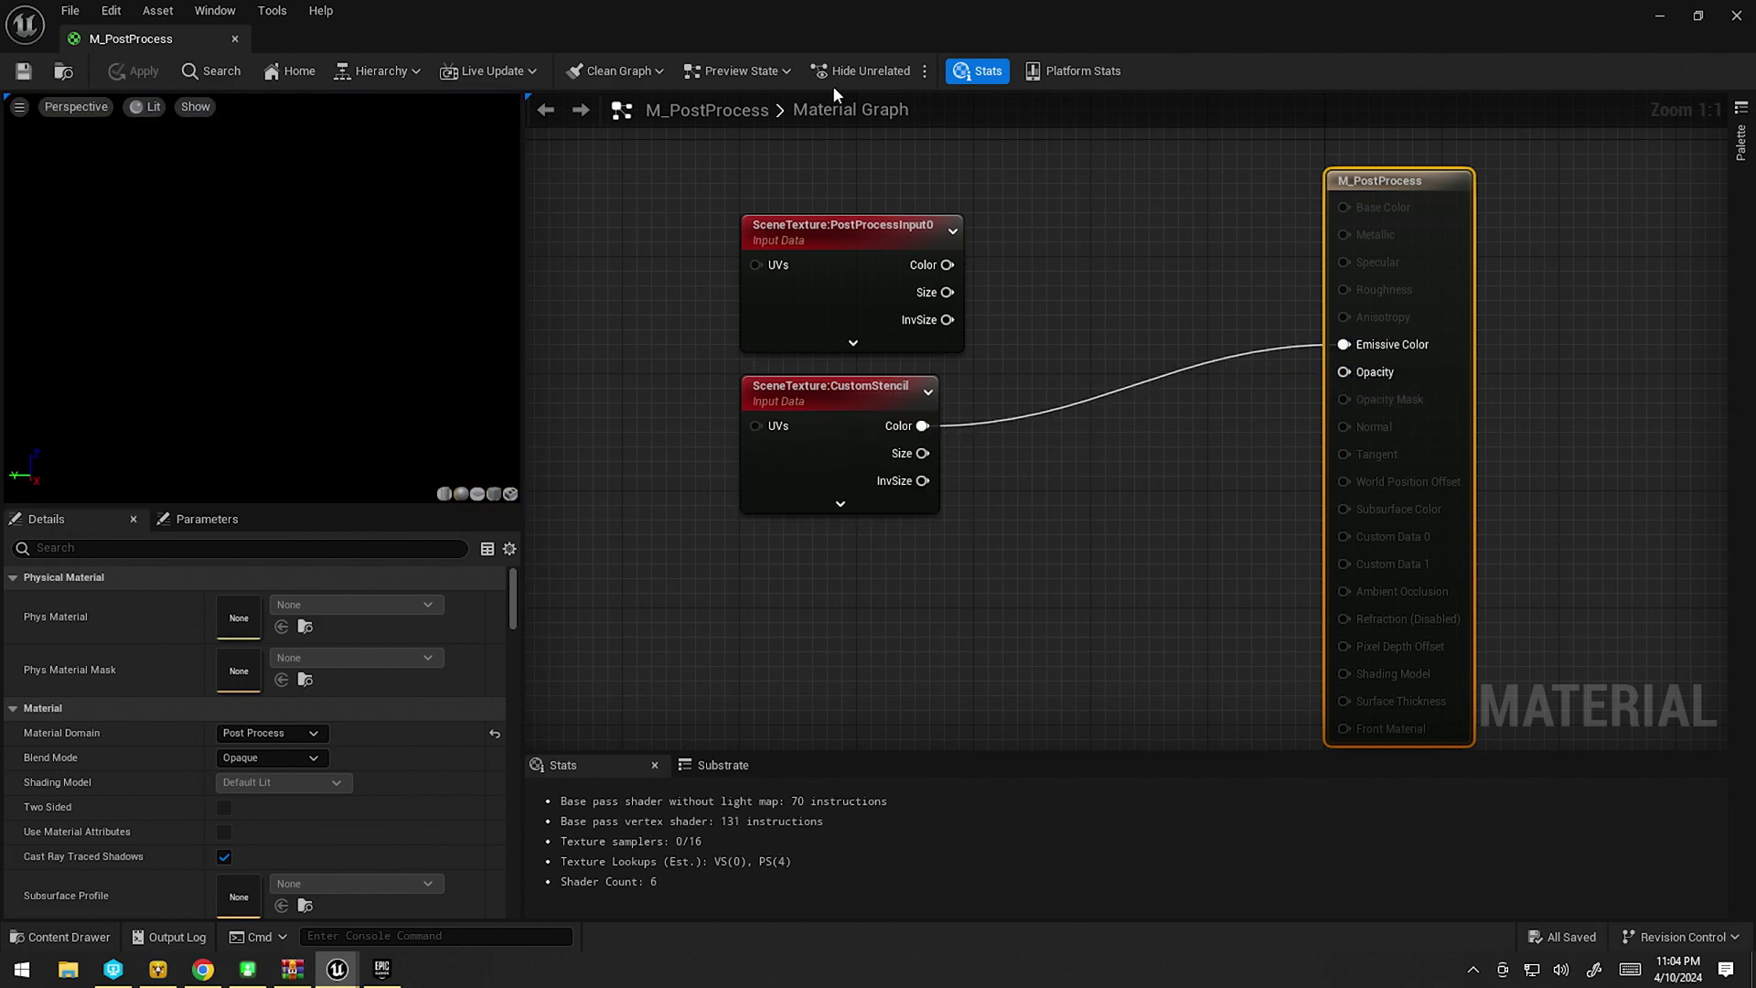
left_click_drag(905, 13, 1363, 365)
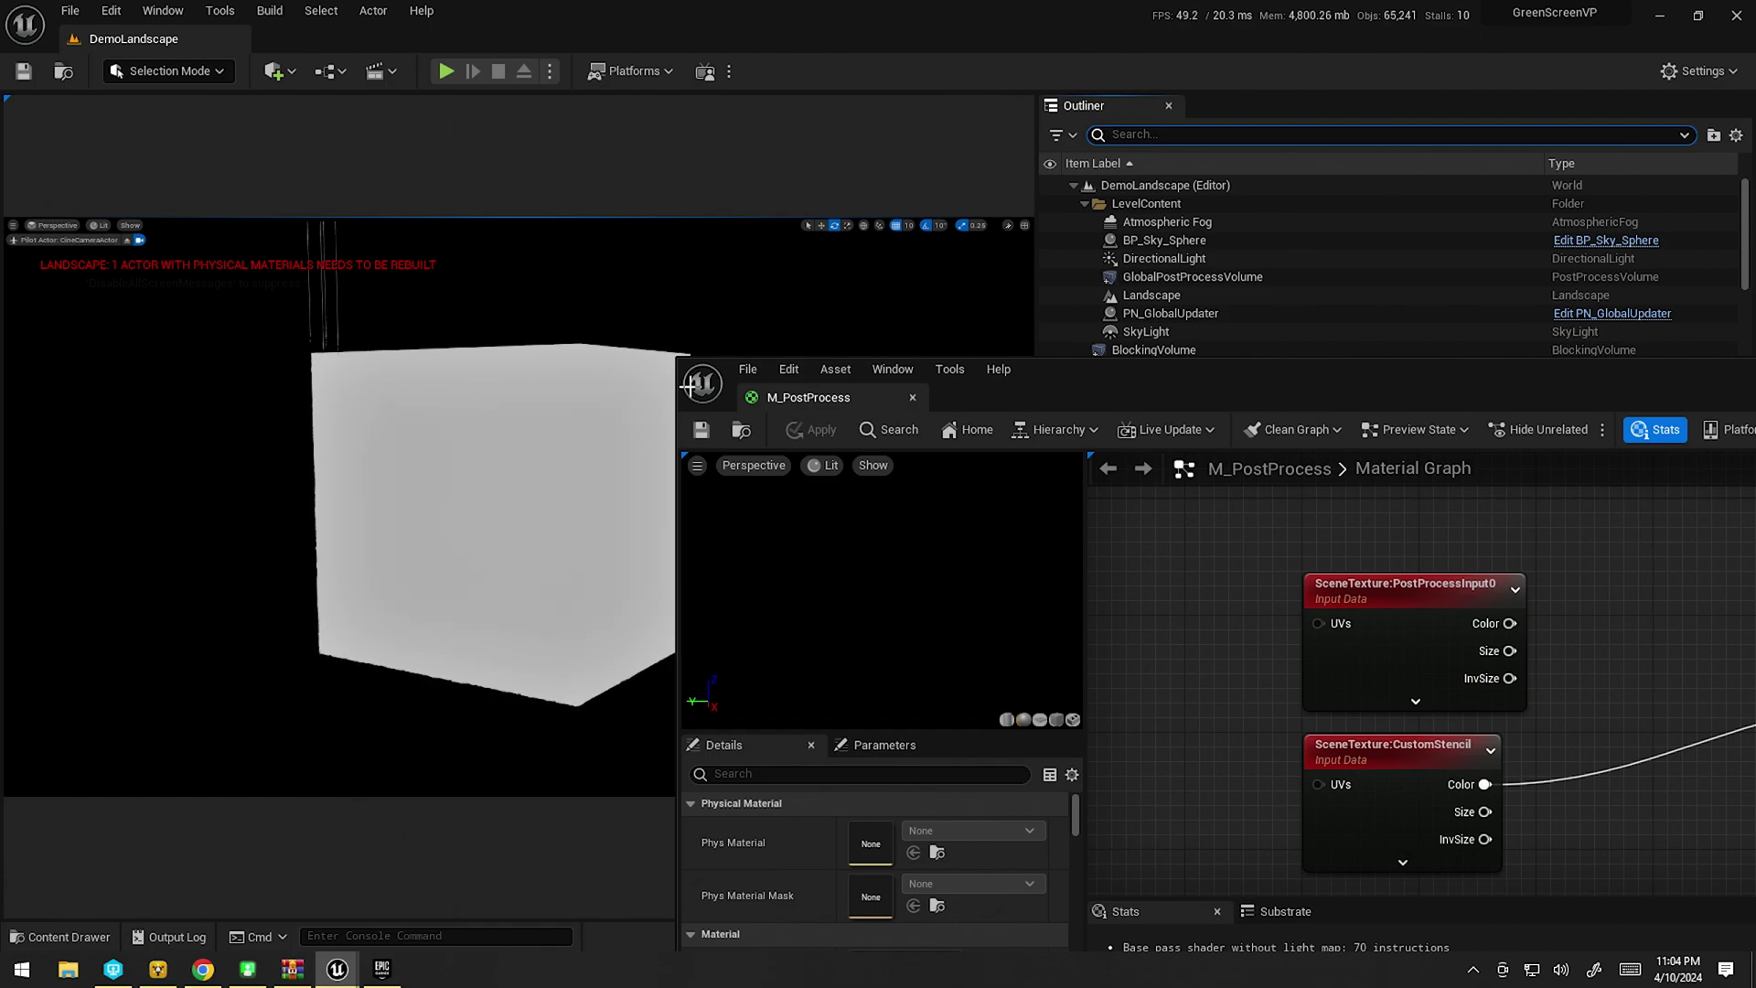
left_click_drag(1326, 409, 1270, 162)
Duplicate the CustomStencil node and place the copy just below the original
right_click_drag(1317, 530, 1254, 357)
left_click(1254, 354)
key("ctrl+c")
key("ctrl+v")
left_click_drag(1241, 560, 1212, 486)
left_click(1287, 365)
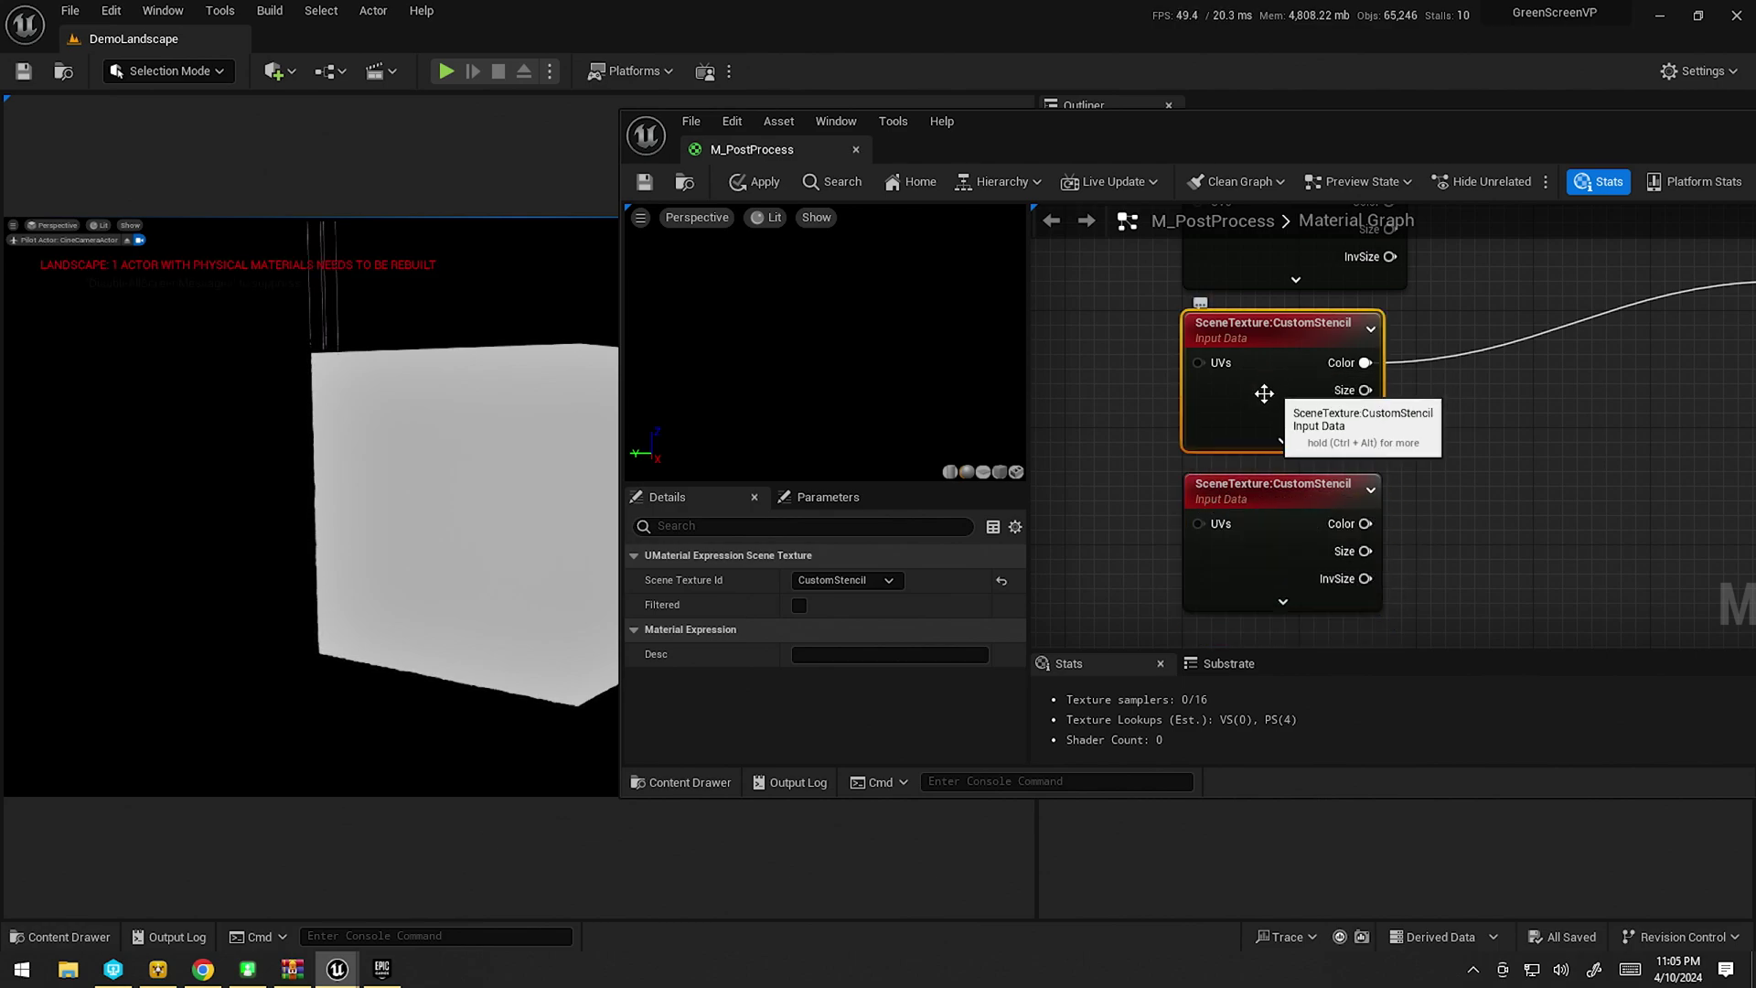
Change the upper scene texture node to SceneDepth and save the material
left_click(892, 579)
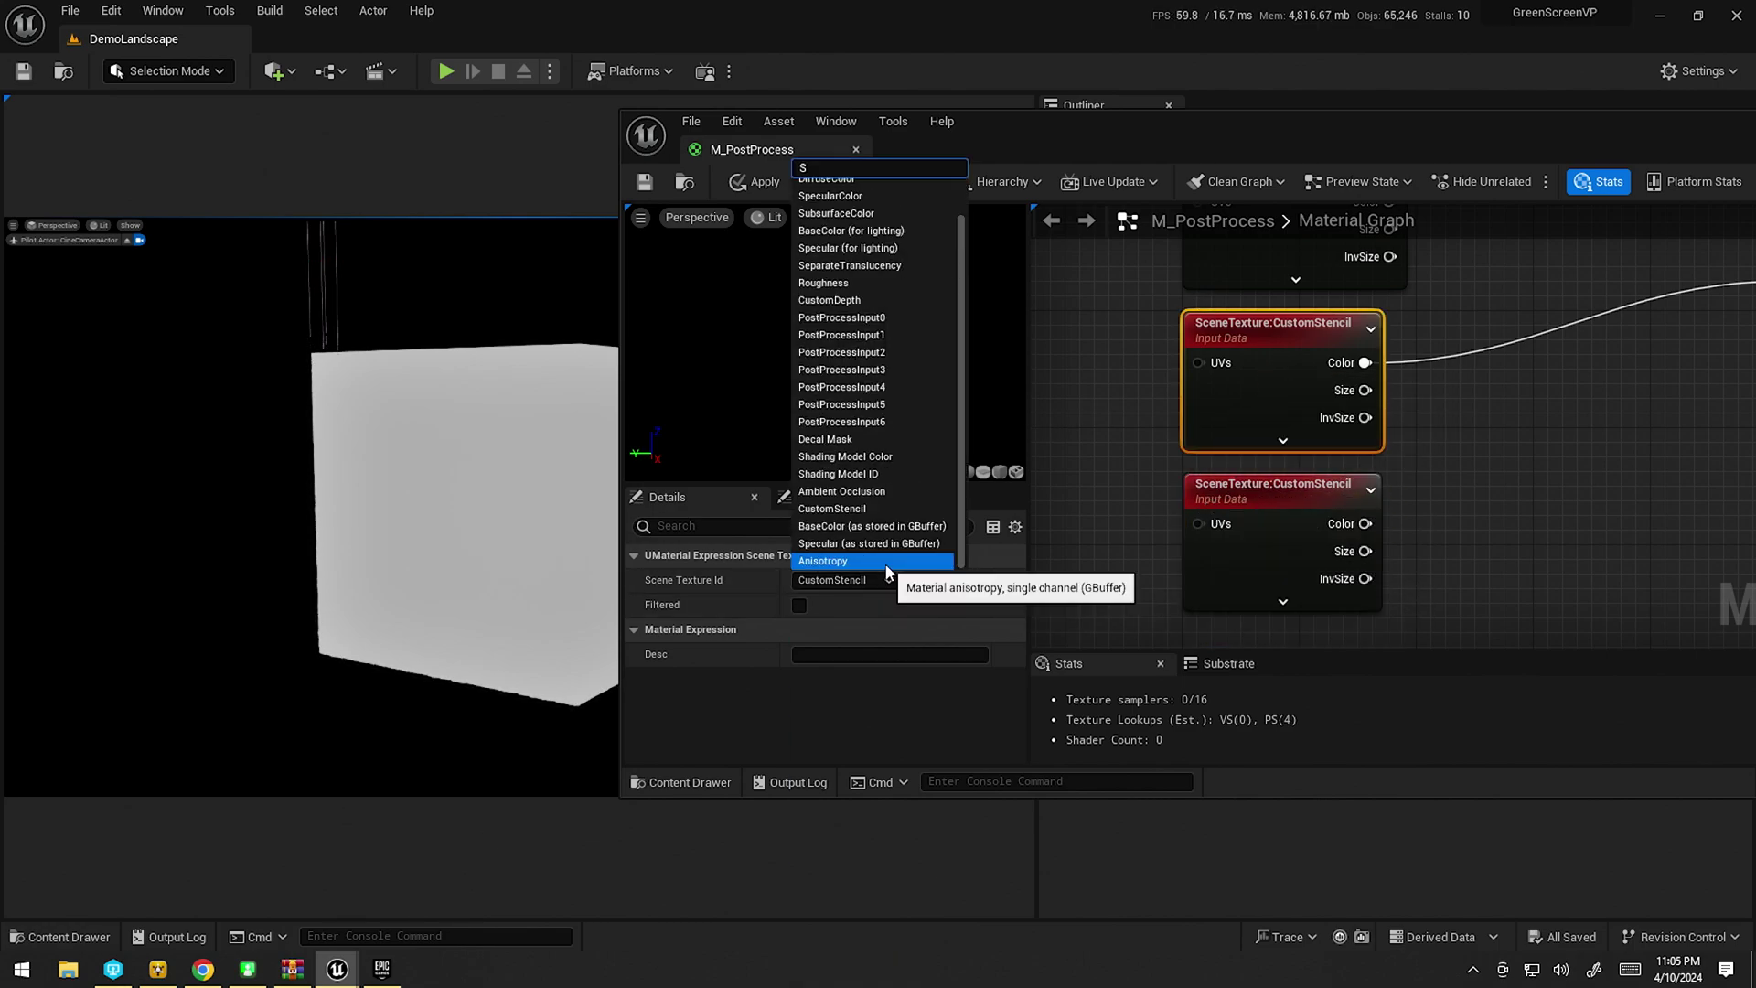
type("custom")
left_click(858, 629)
left_click(644, 181)
left_click_drag(1033, 112, 1235, 571)
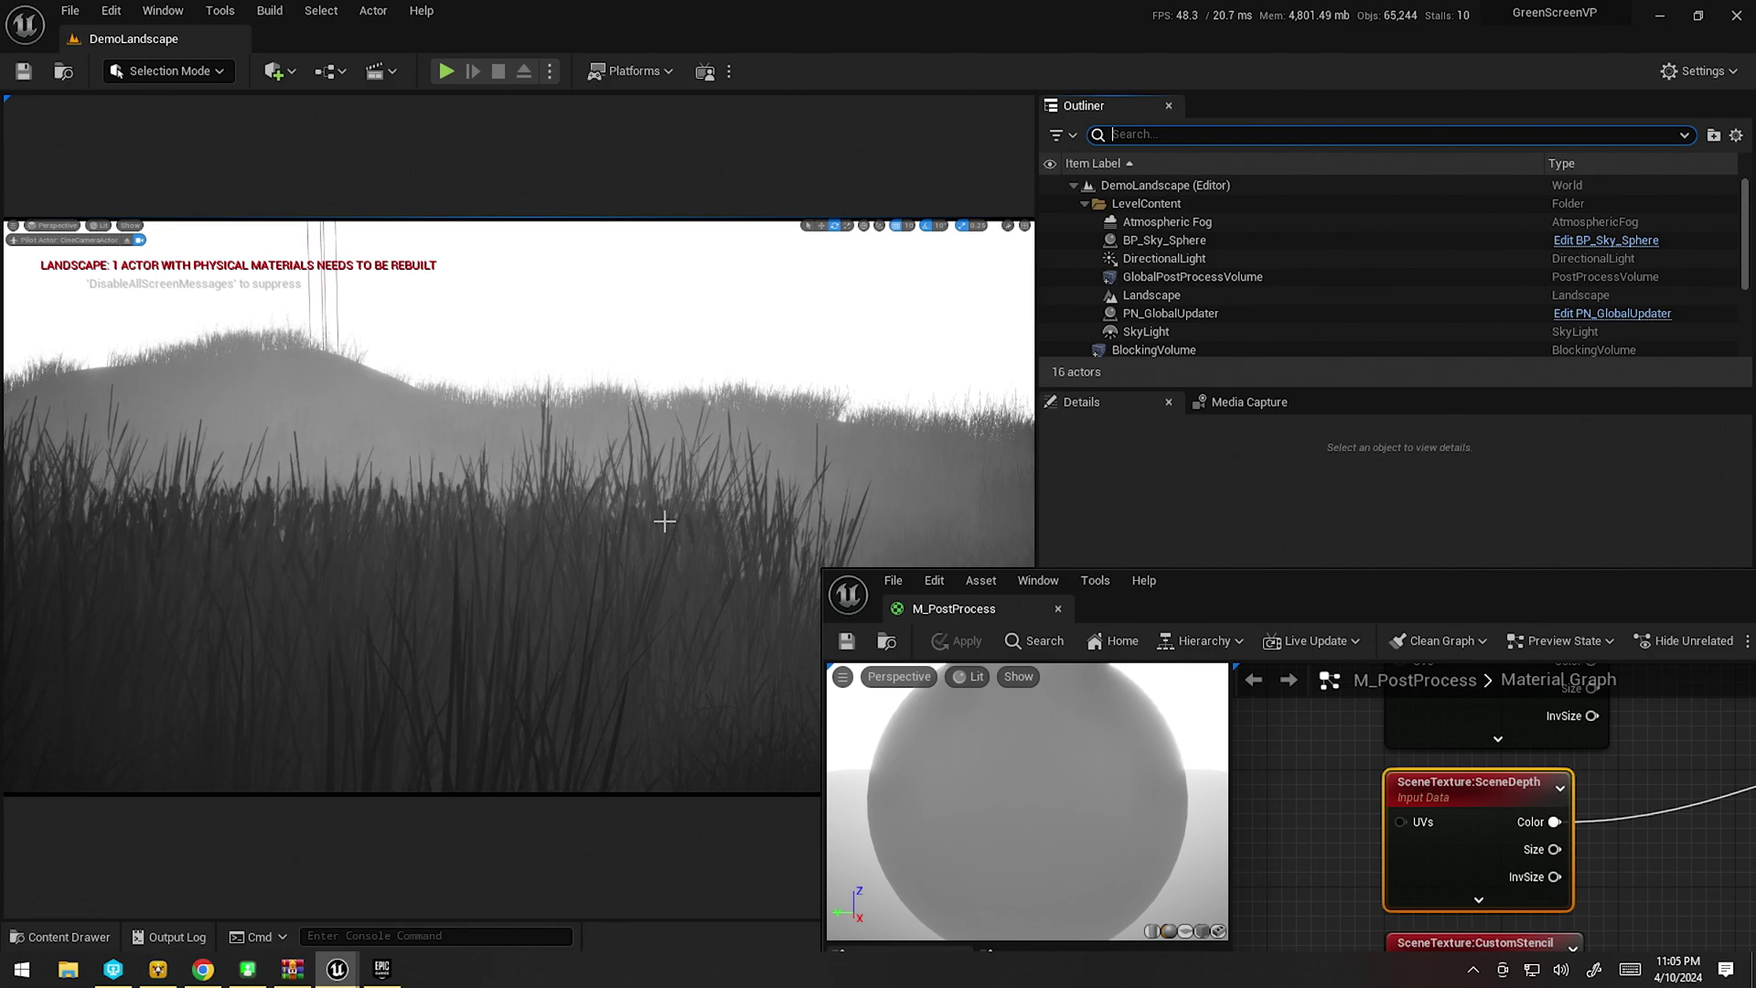
left_click_drag(1227, 595, 971, 224)
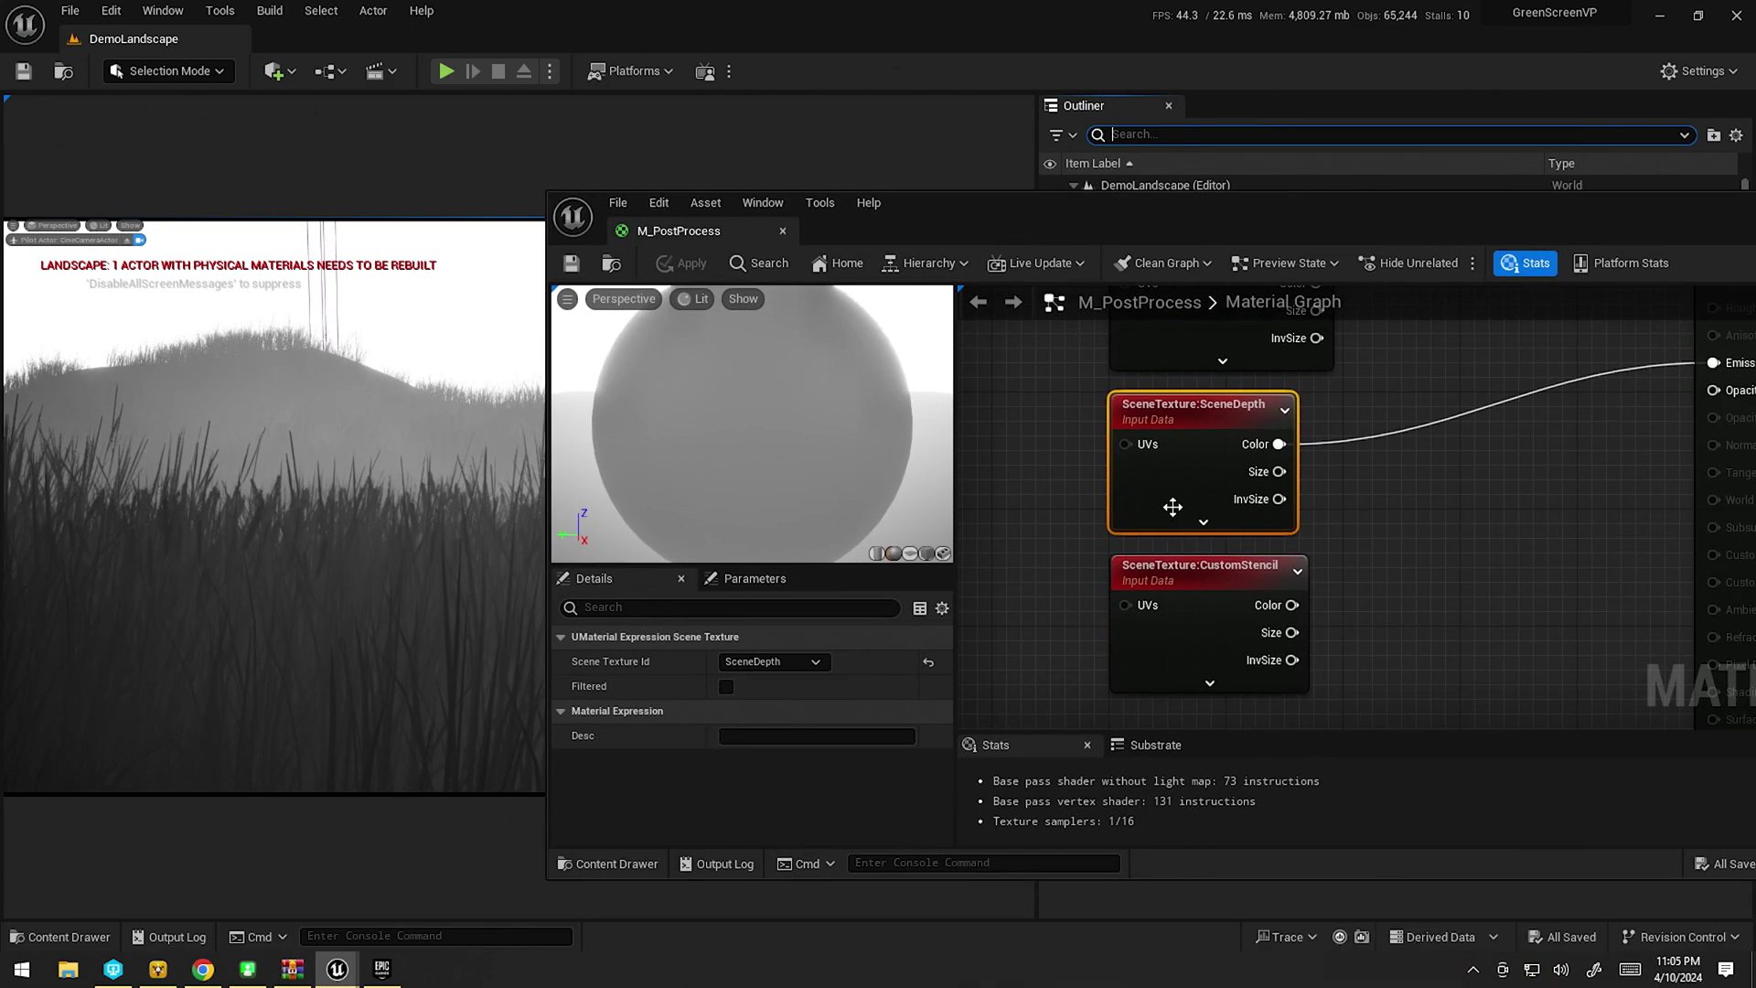
Set the lower duplicate node's Scene Texture Id to CustomDepth
left_click(1205, 569)
left_click(808, 661)
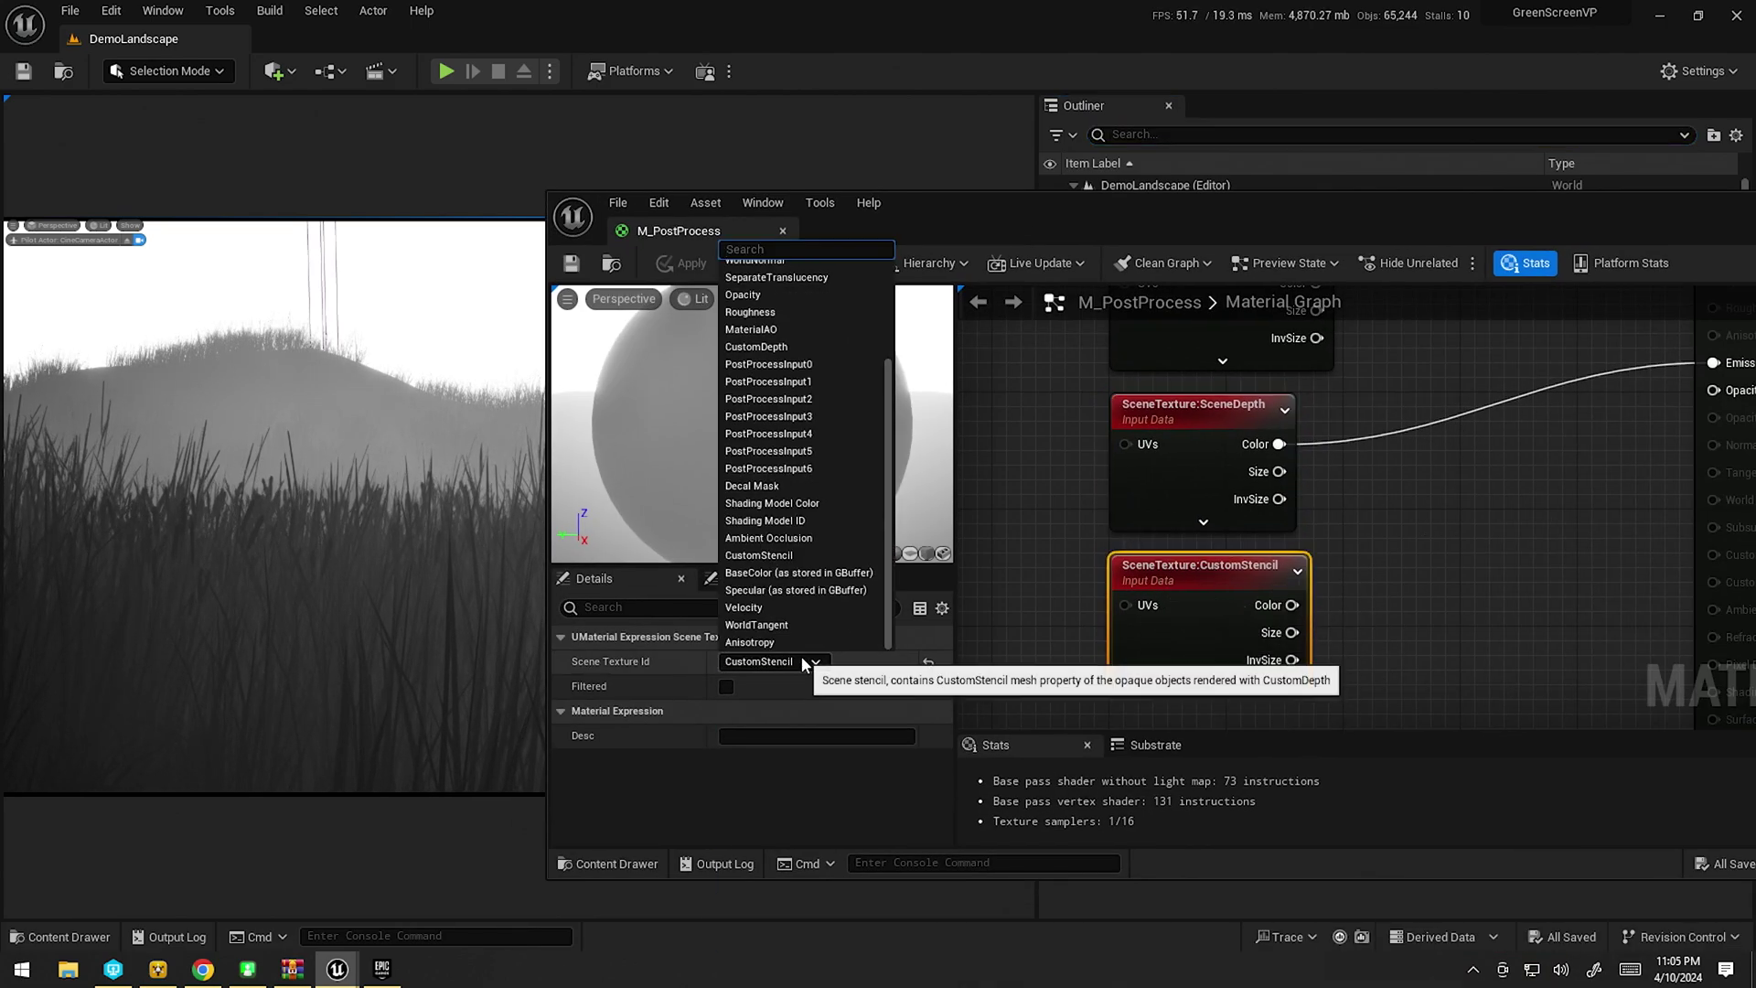
type("Cus")
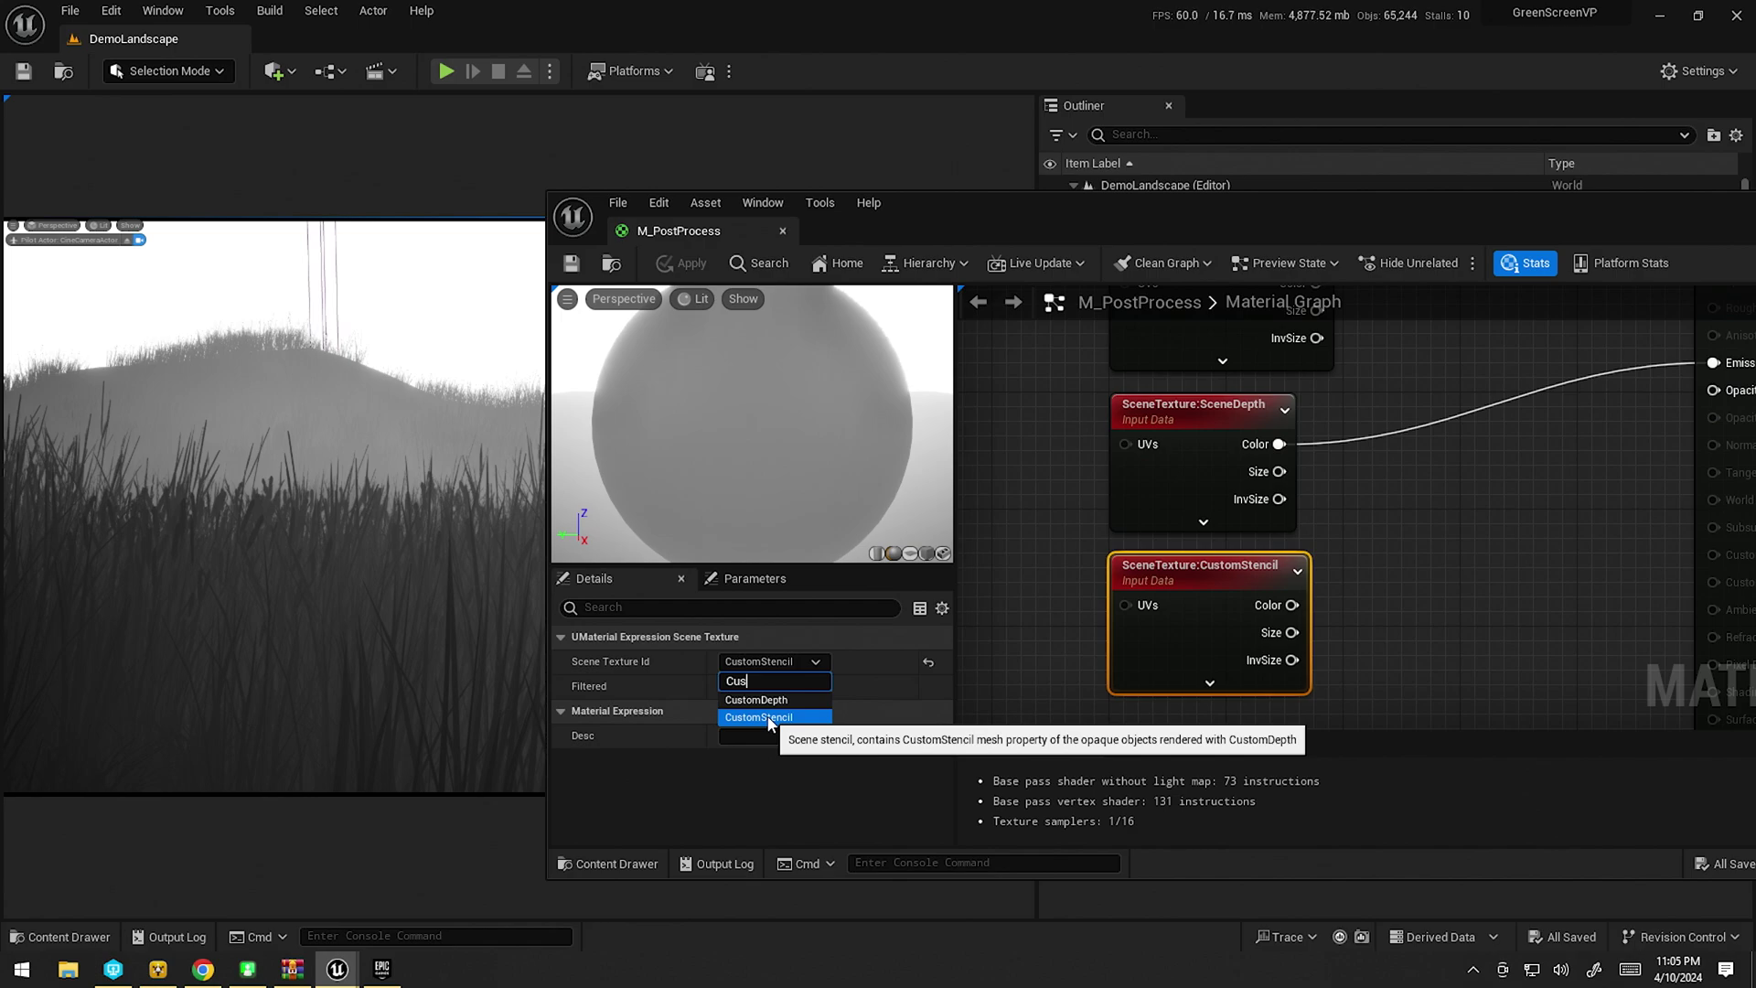
left_click(768, 718)
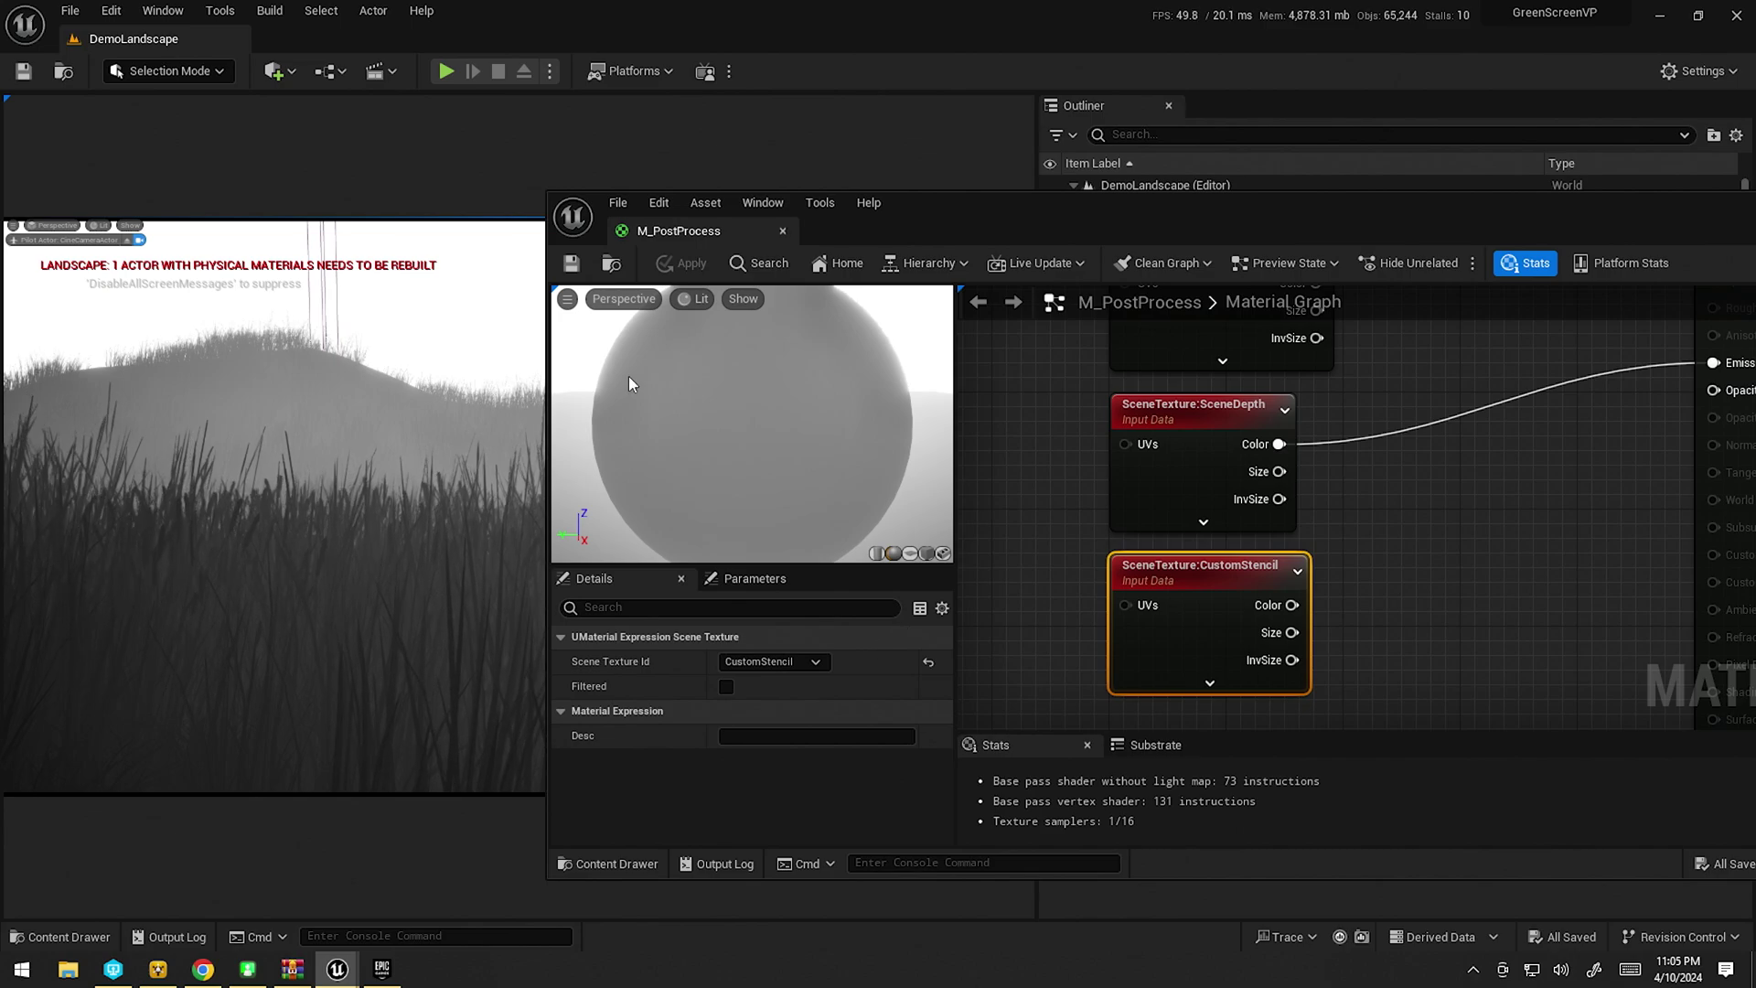
left_click(764, 660)
type("Custom")
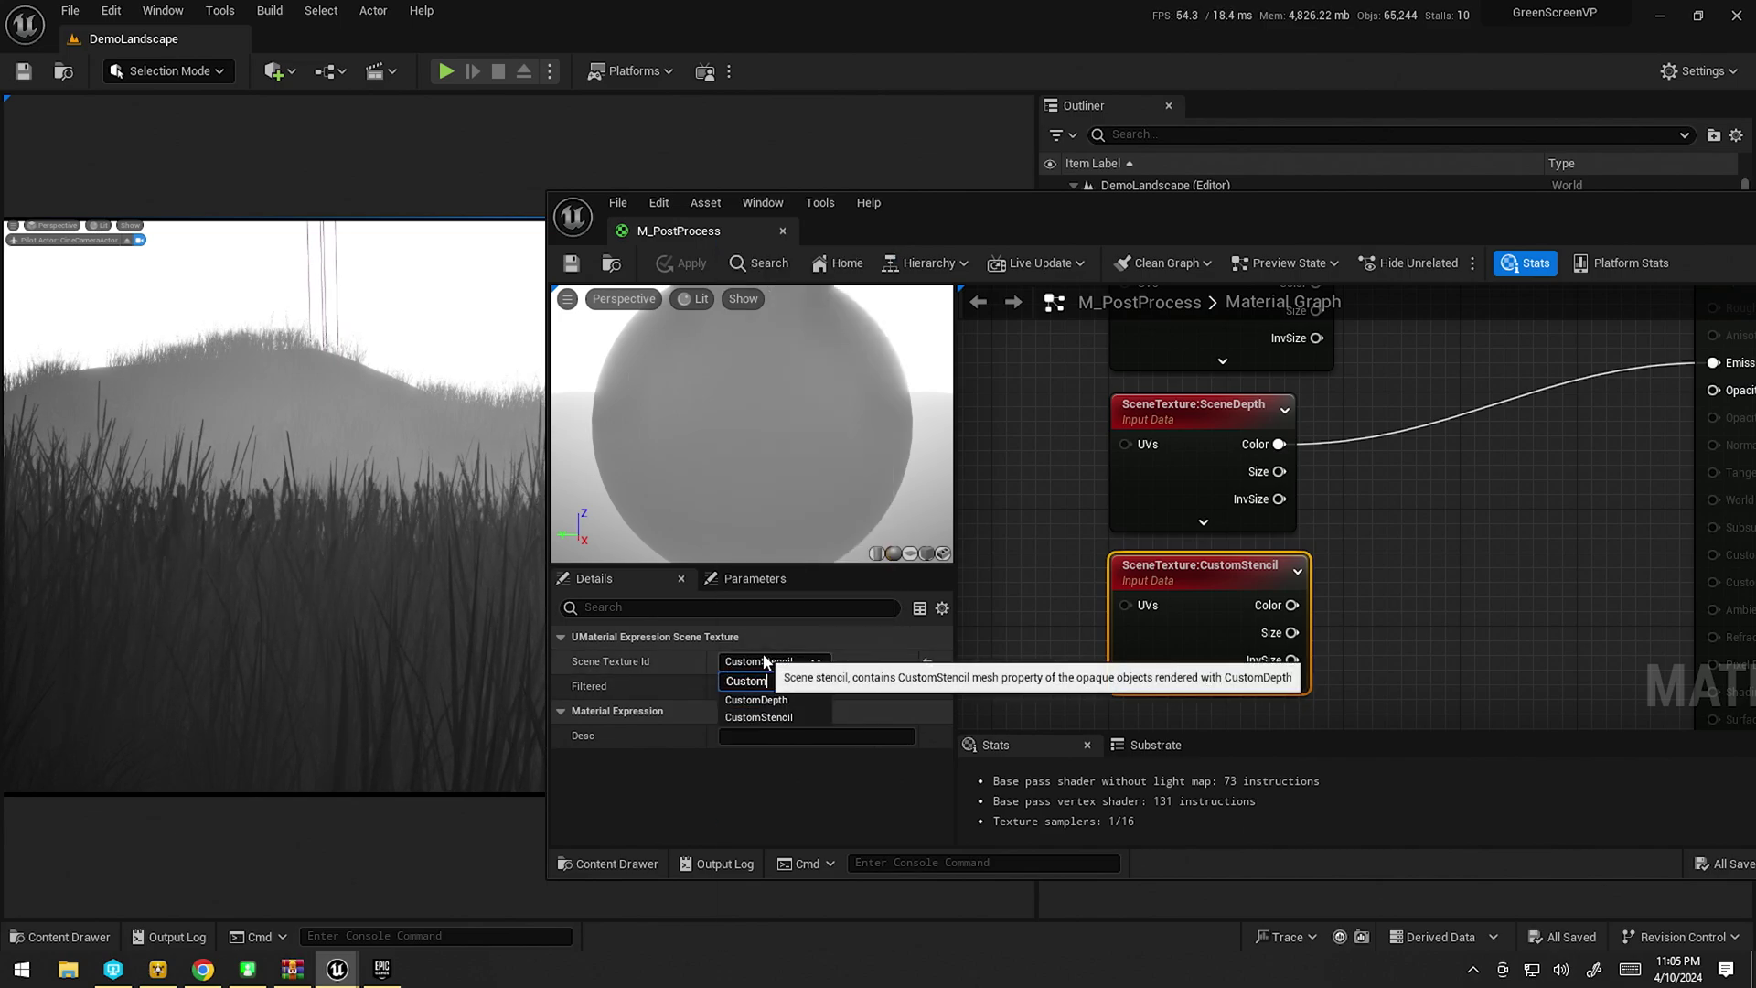
left_click(761, 698)
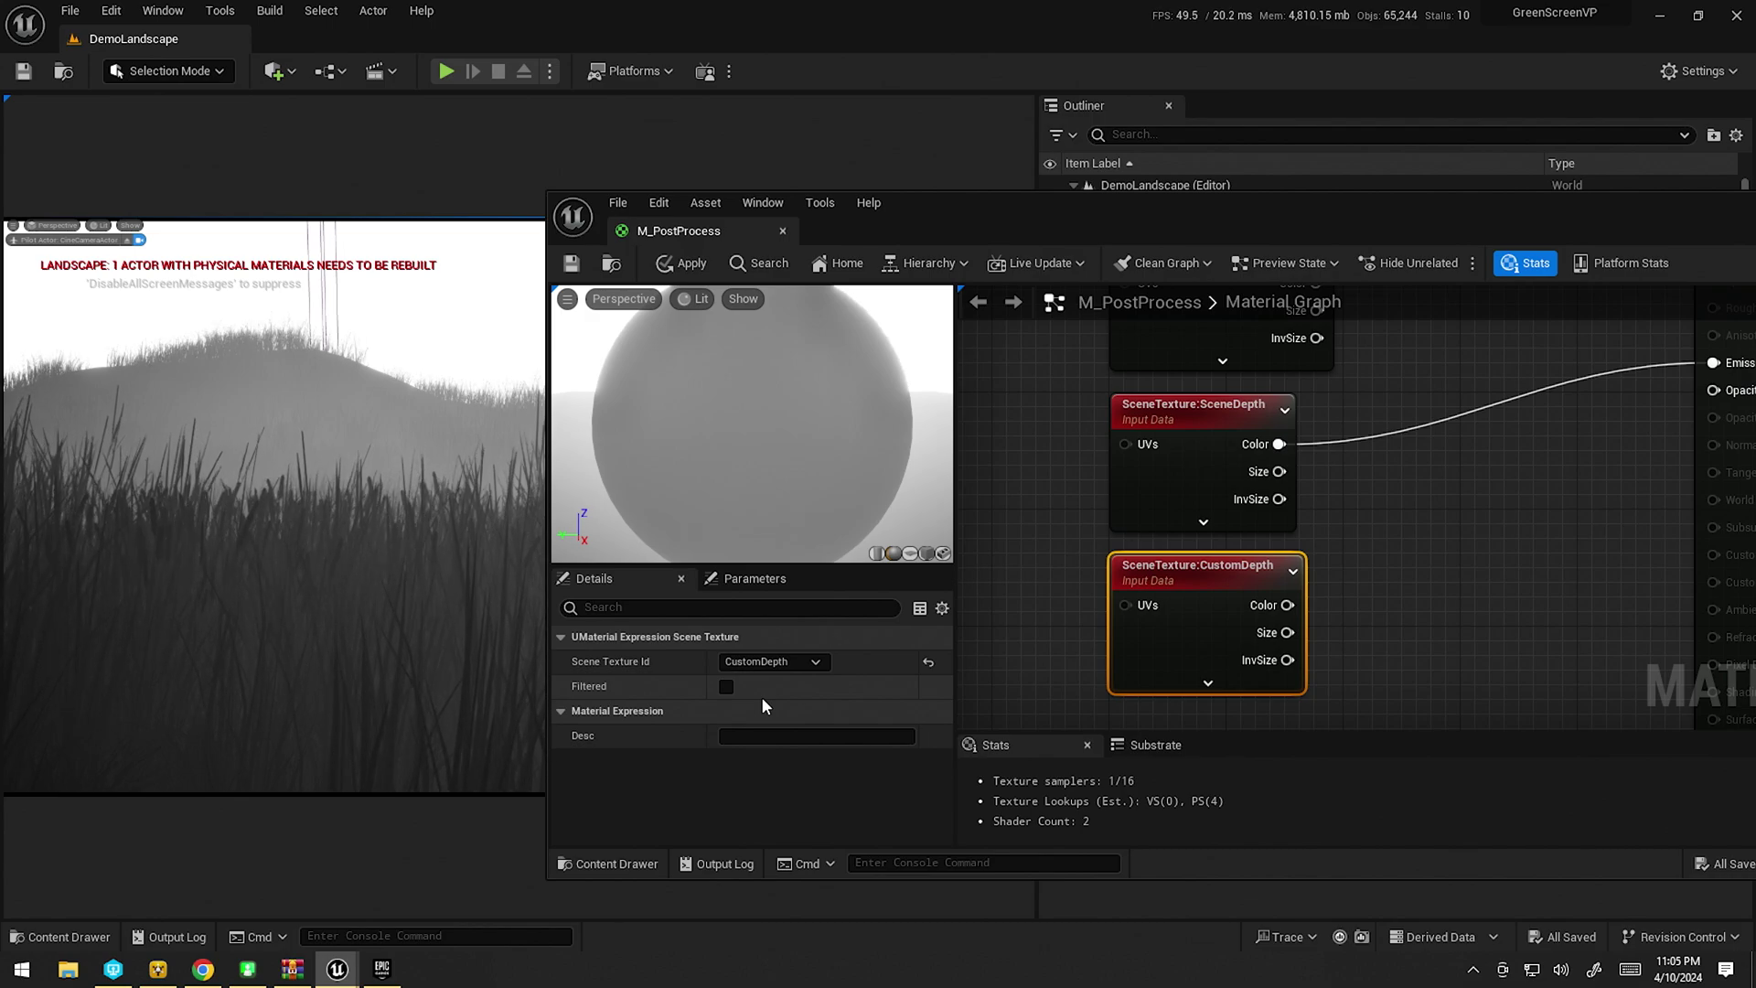
Wire CustomDepth Color into Emissive Color, save, and check the black cube in the level
right_click_drag(1140, 520, 971, 576)
left_click_drag(1118, 660, 1574, 420)
left_click(682, 263)
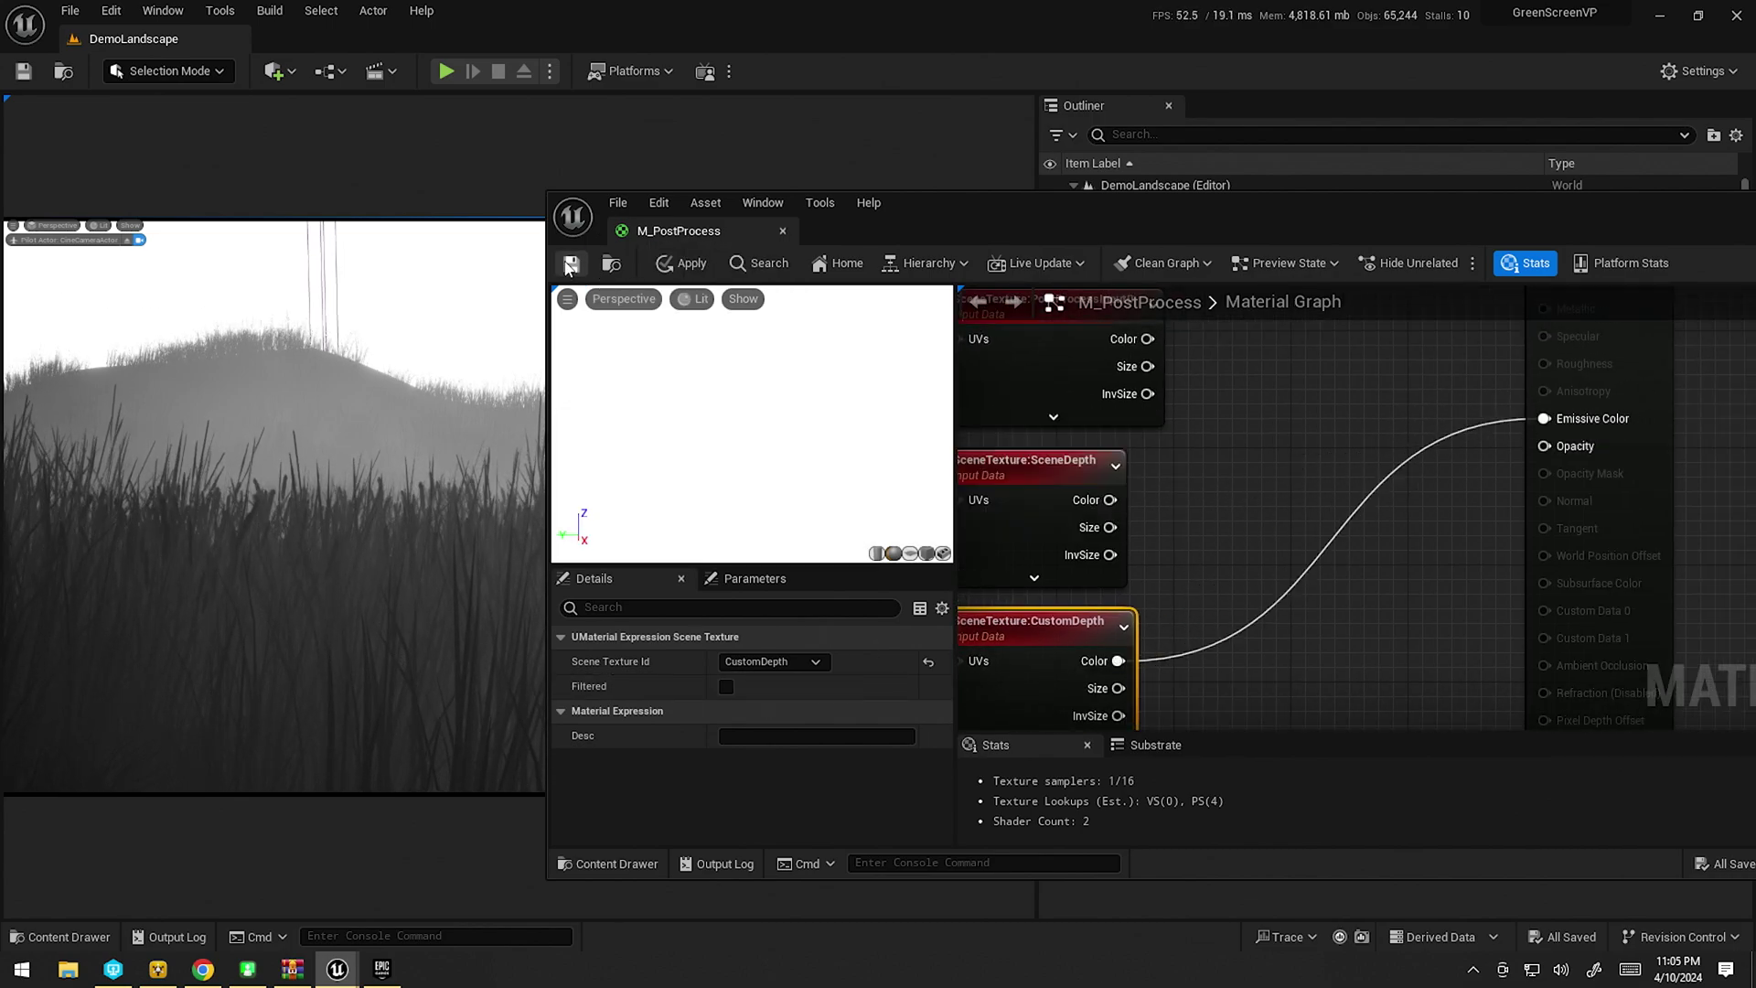
left_click_drag(984, 203, 1077, 677)
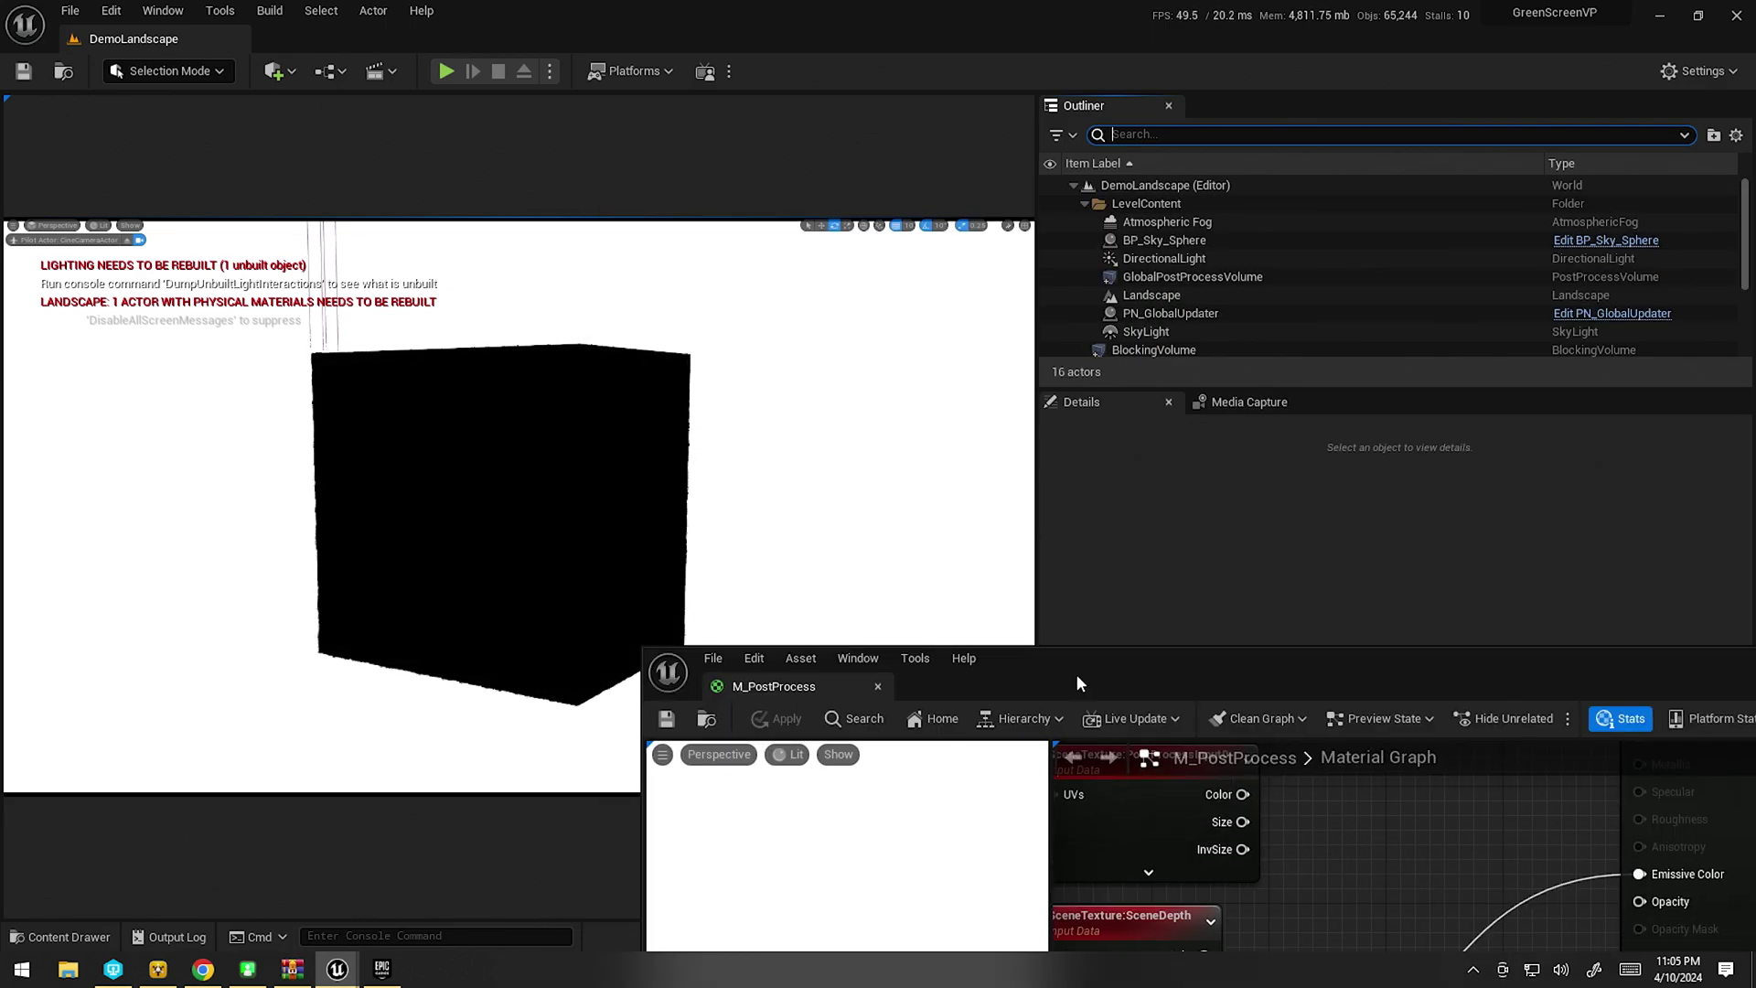
Bring the material editor back and drag a new connection from SceneDepth's Color
left_click_drag(1075, 673, 1018, 325)
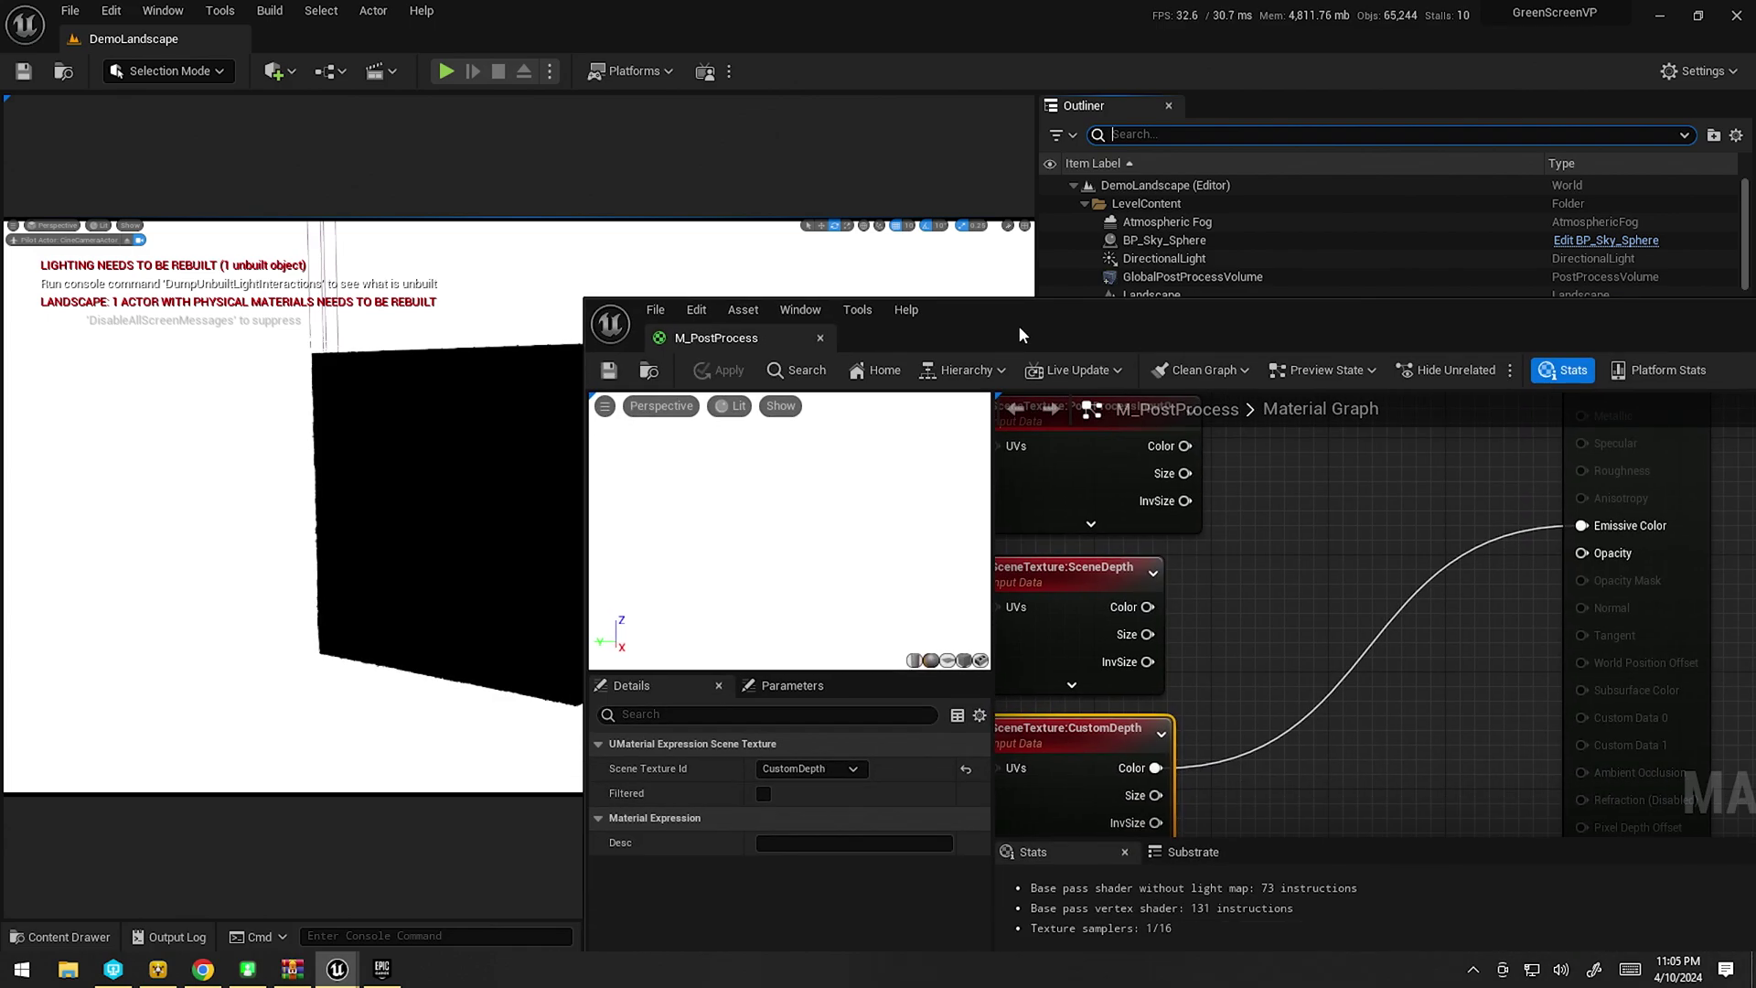
right_click_drag(1190, 642, 1313, 629)
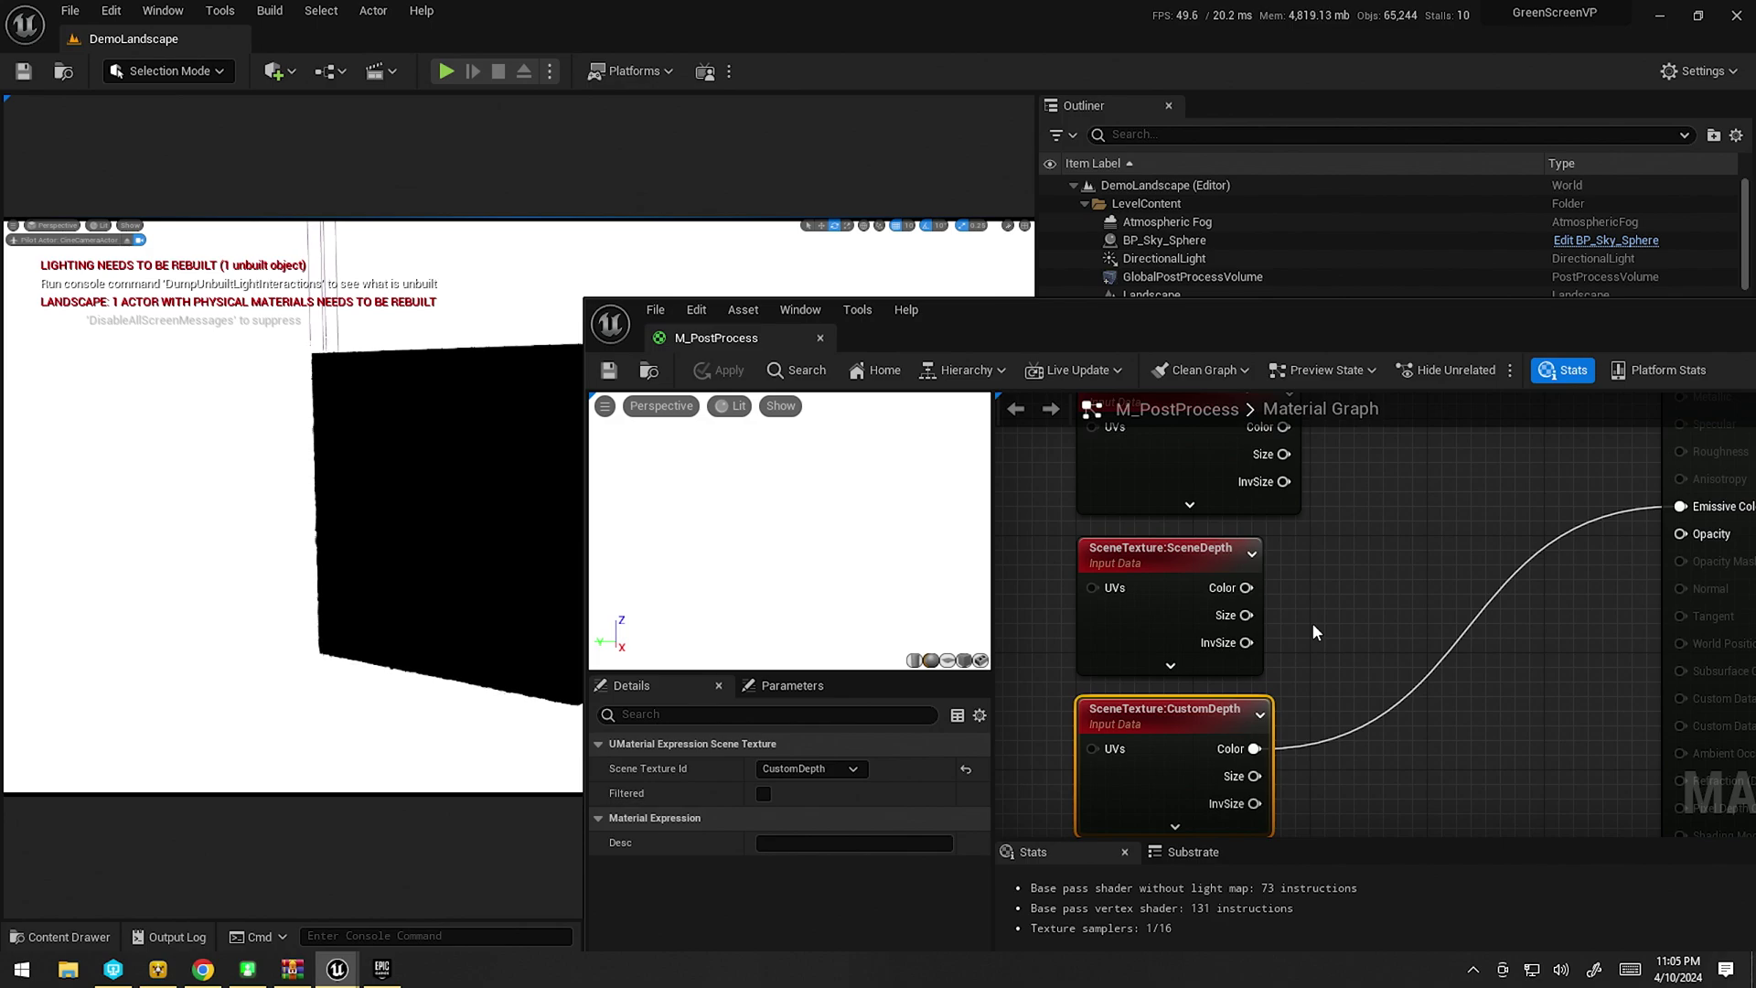
right_click_drag(1291, 603, 1242, 600)
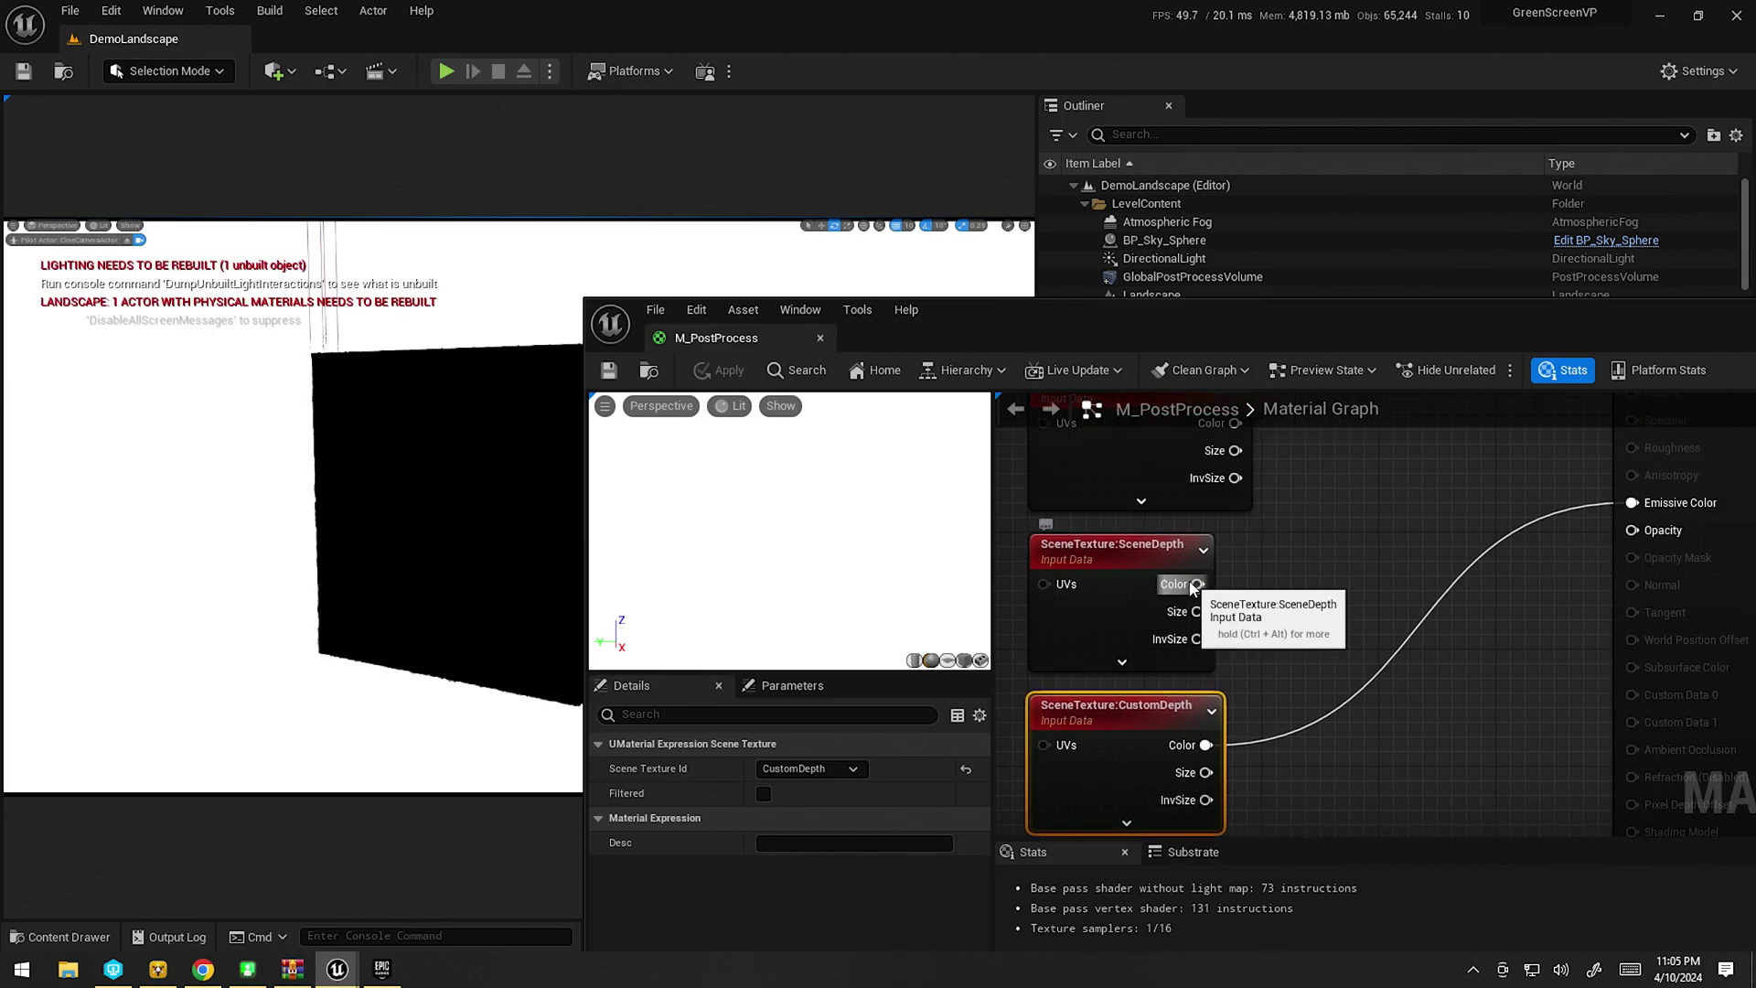
left_click_drag(1196, 583, 1277, 579)
Add a Subtract node computing SceneDepth minus CustomDepth and save the material
type("subtra")
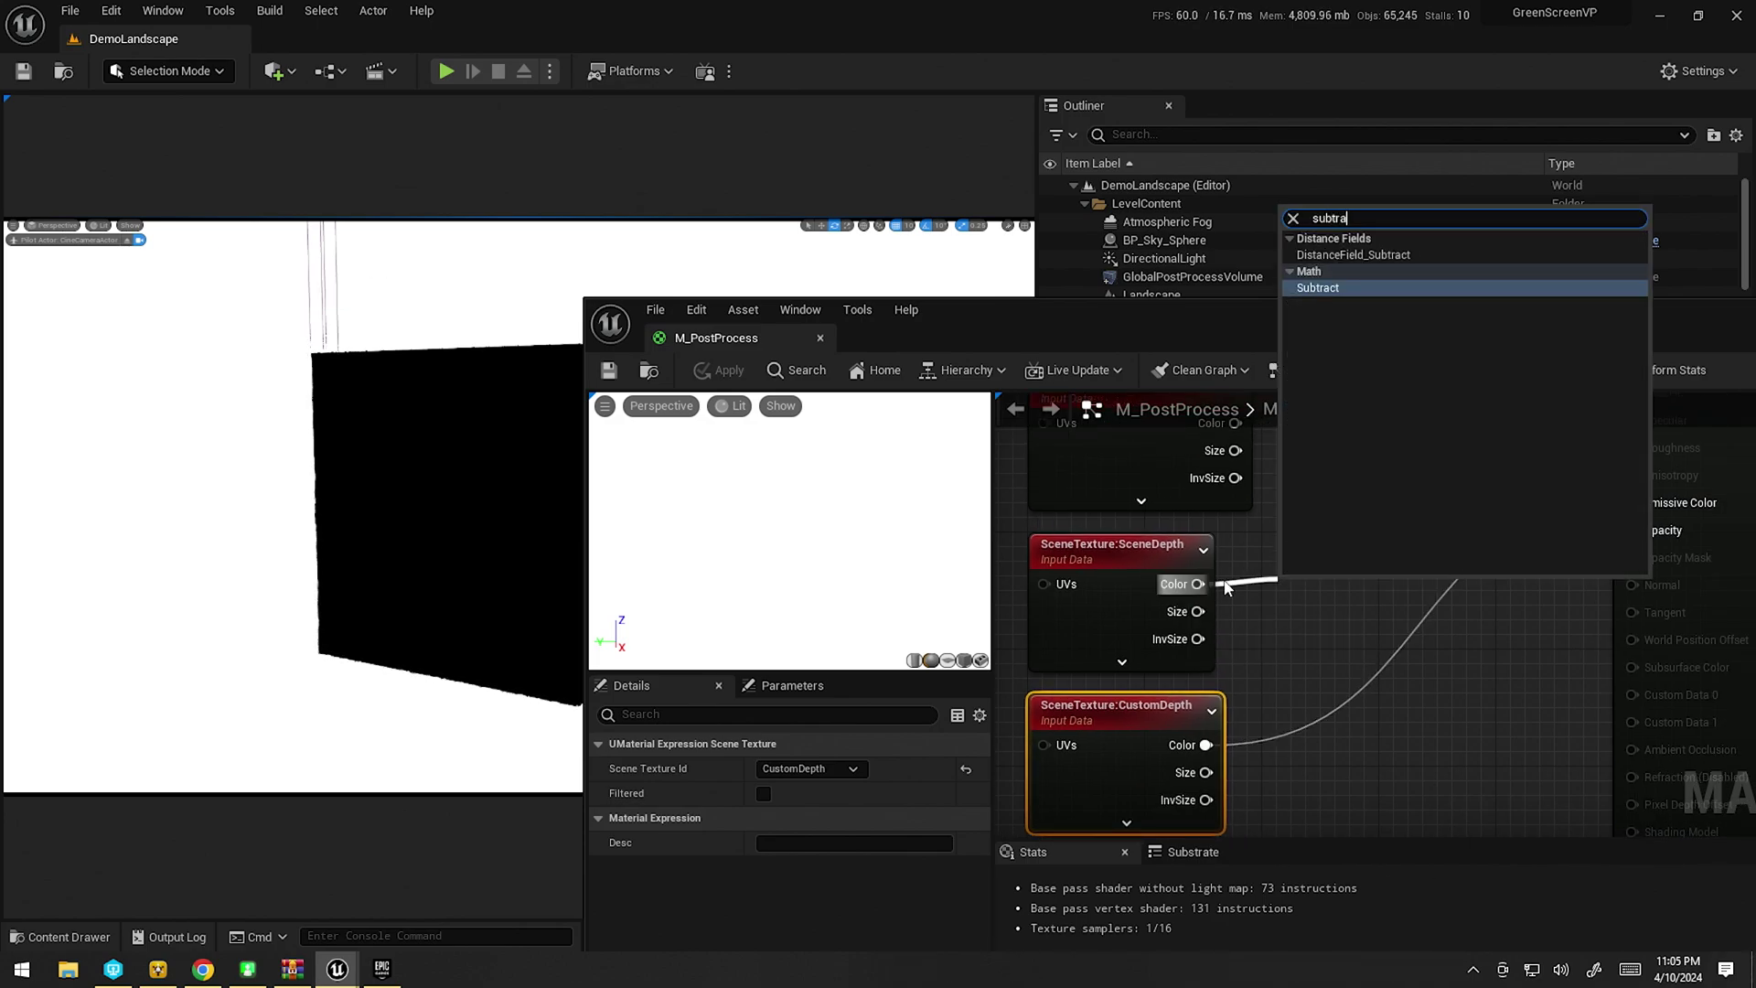
key("Return")
left_click_drag(1205, 744, 1633, 503)
left_click(608, 370)
left_click_drag(964, 321, 1237, 403)
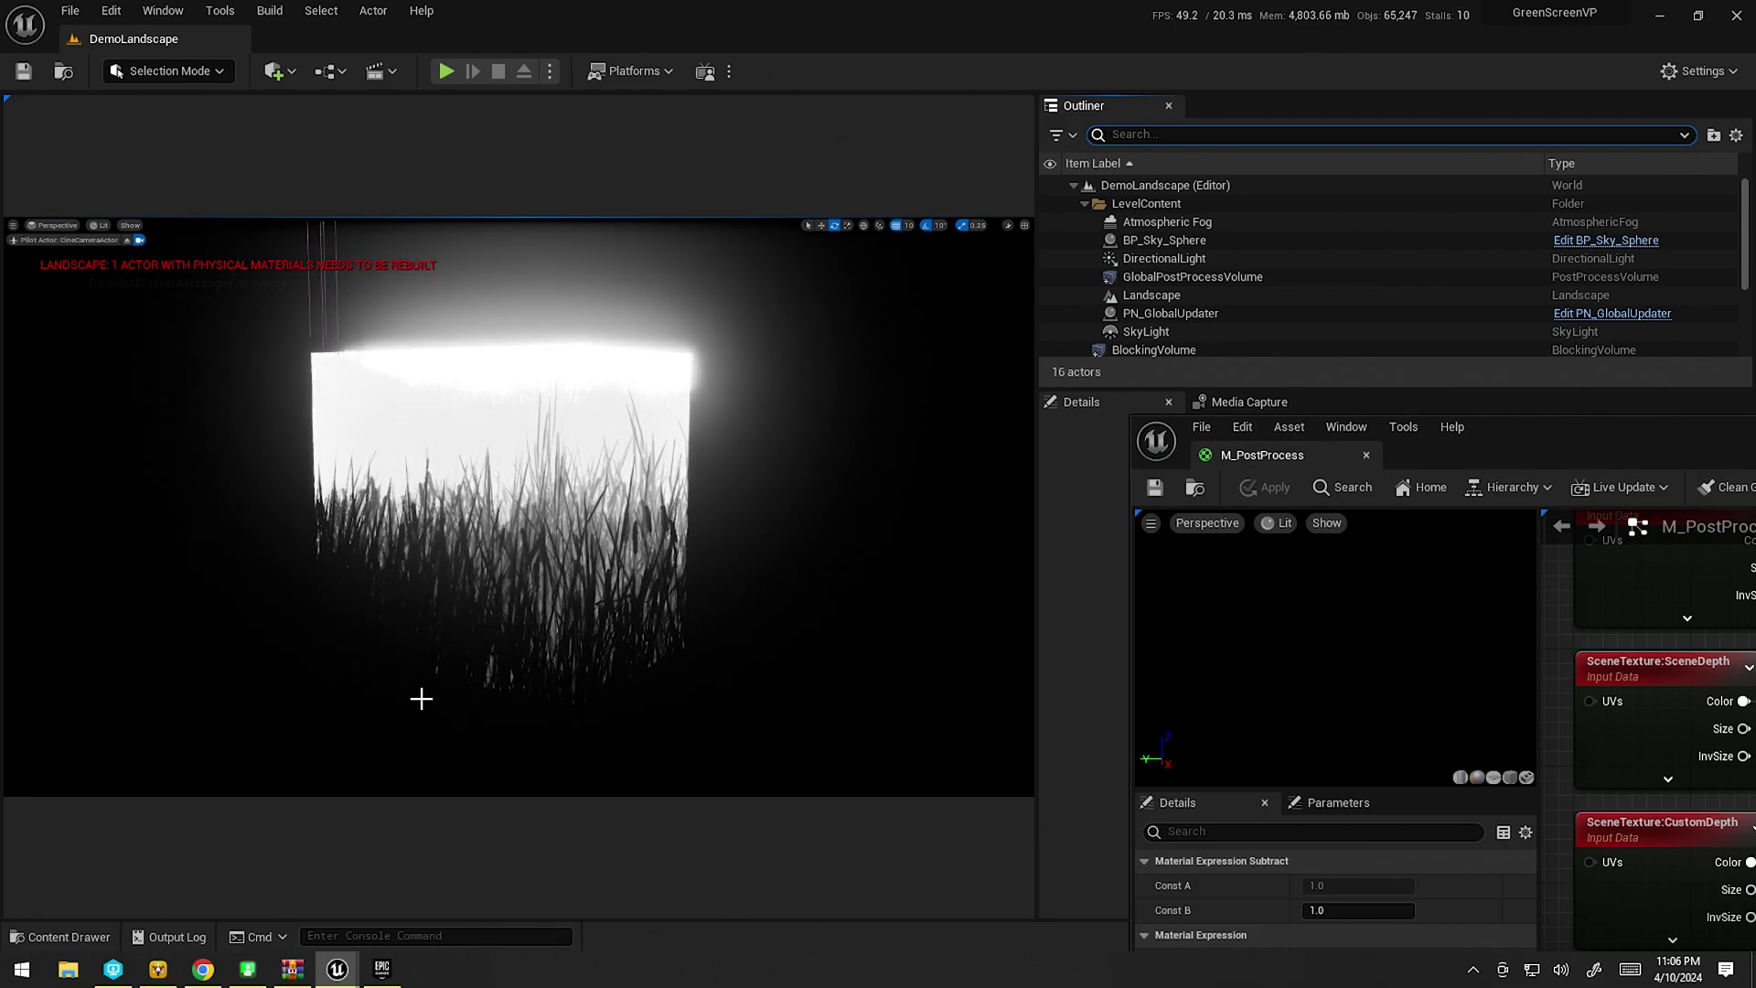
Restore the material editor, reposition the Subtract node and drag from its output
left_click_drag(1537, 431, 1047, 125)
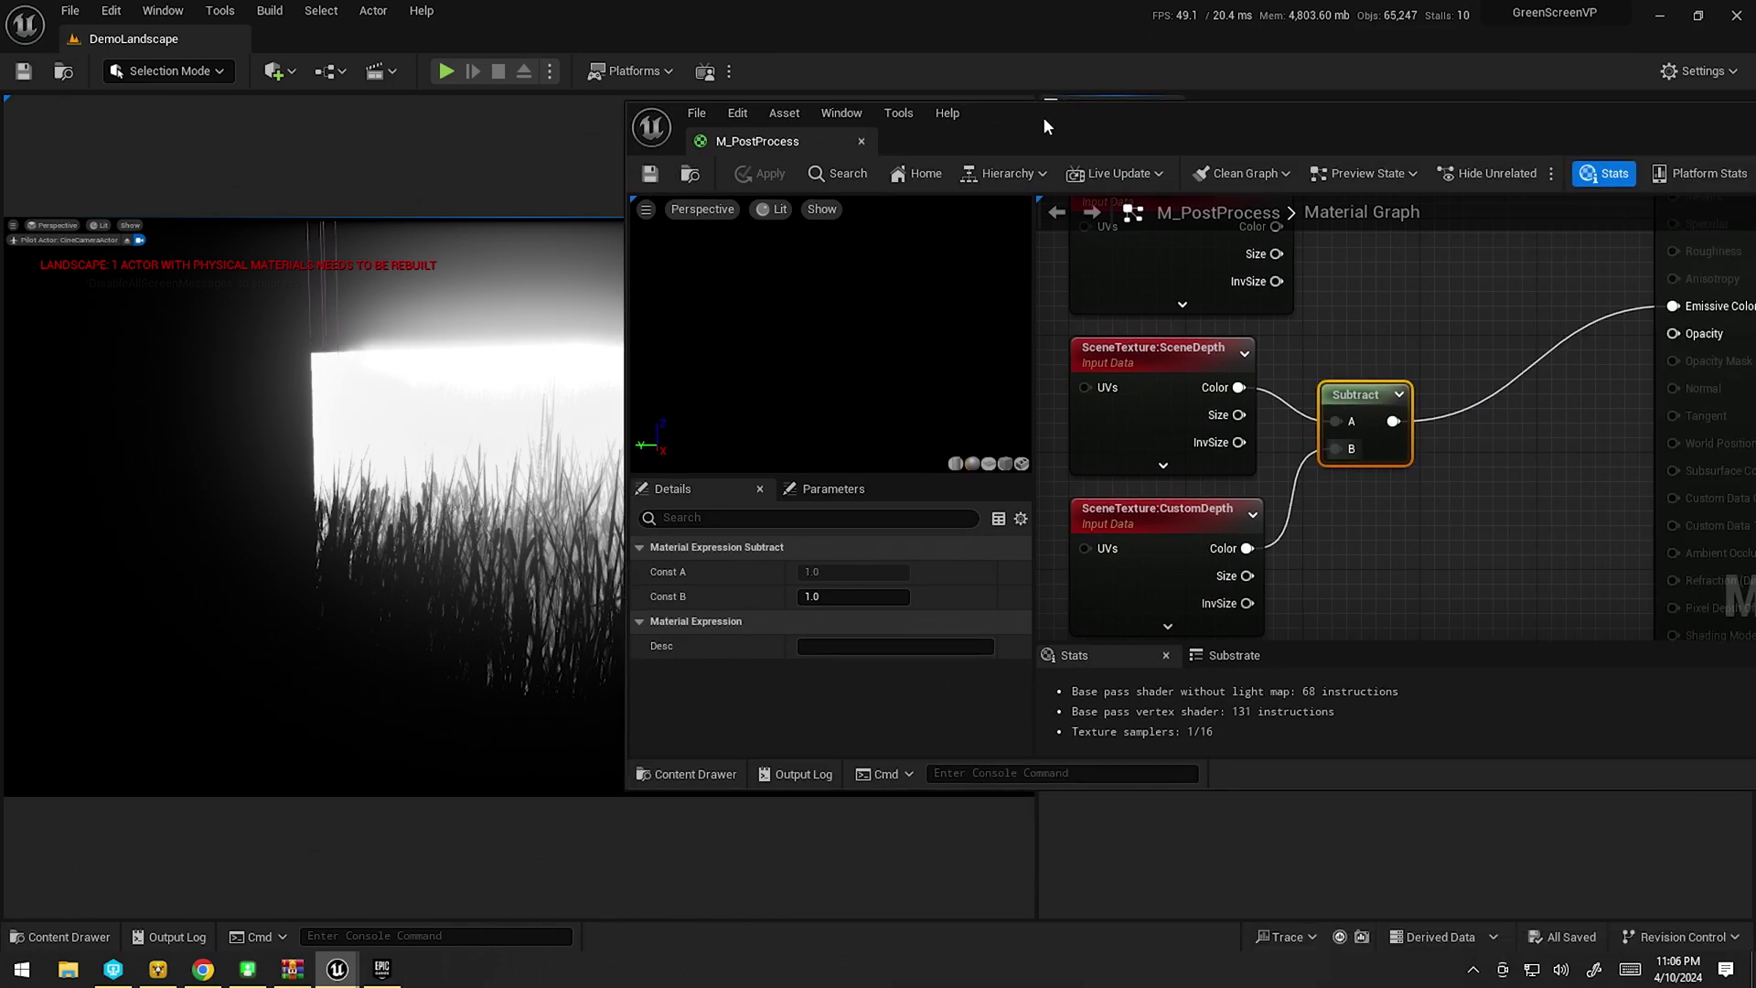
right_click_drag(1175, 583, 1053, 610)
left_click_drag(1208, 414, 1237, 441)
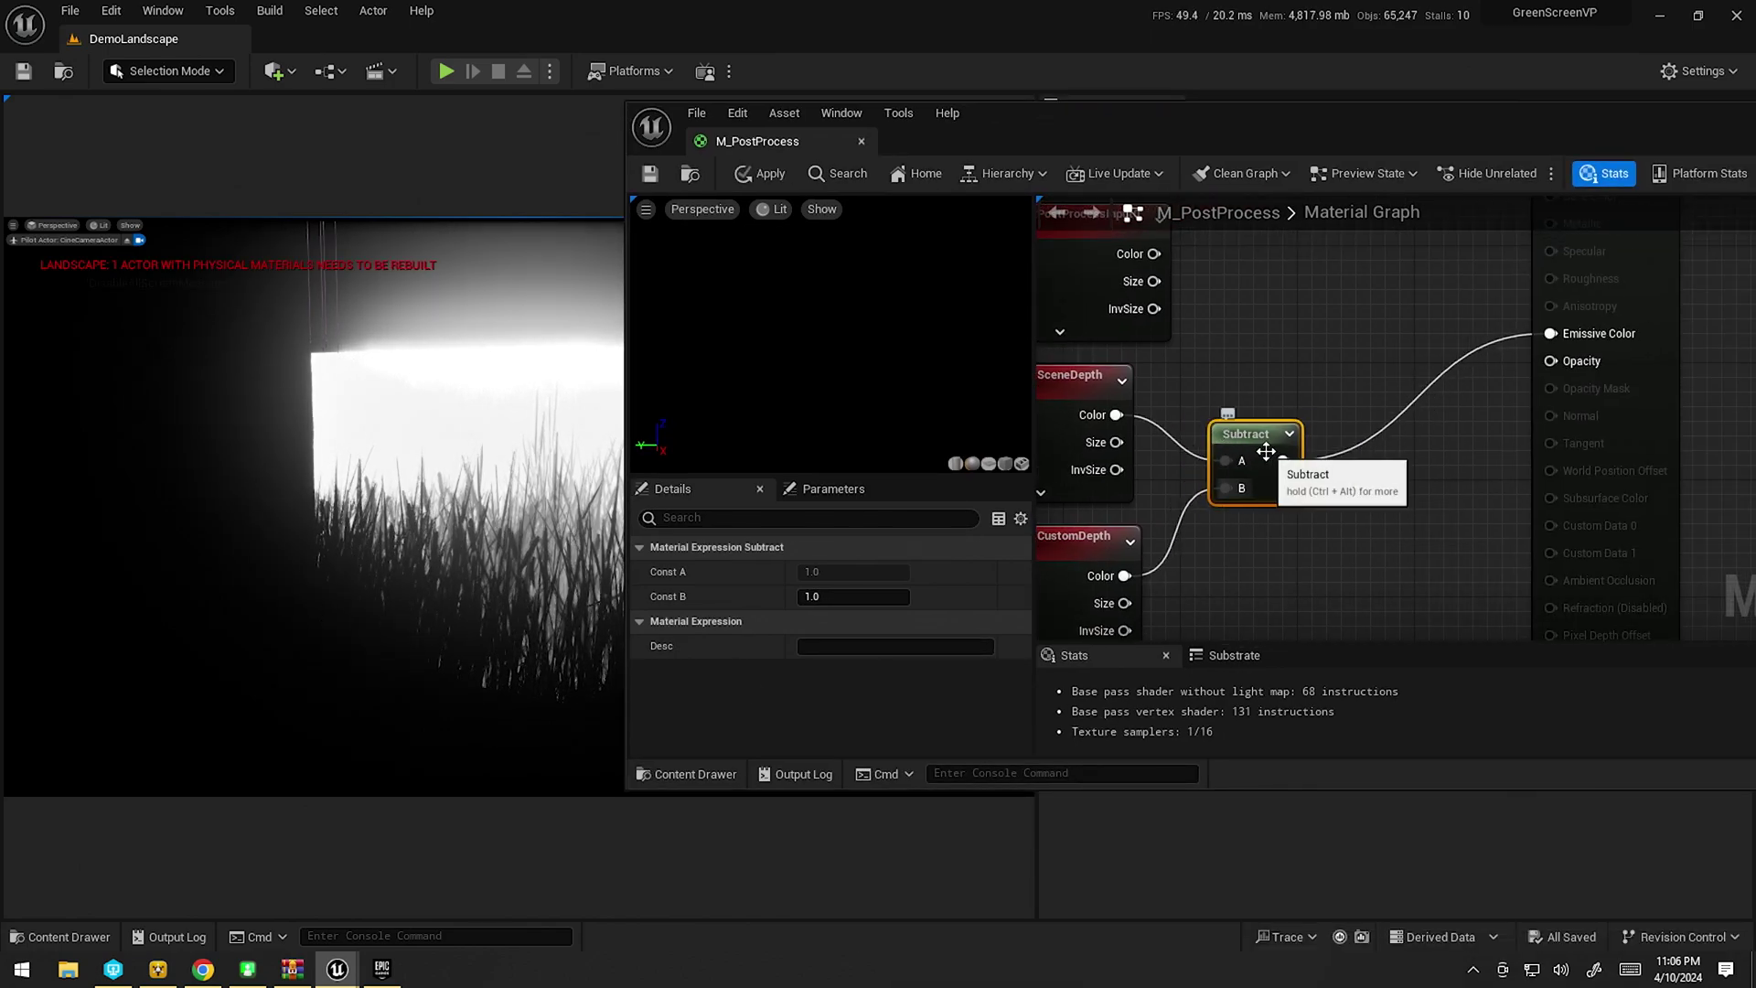
left_click_drag(1302, 474, 1390, 492)
Insert a Saturate node after Subtract, route it into Emissive Color and save
type("satur")
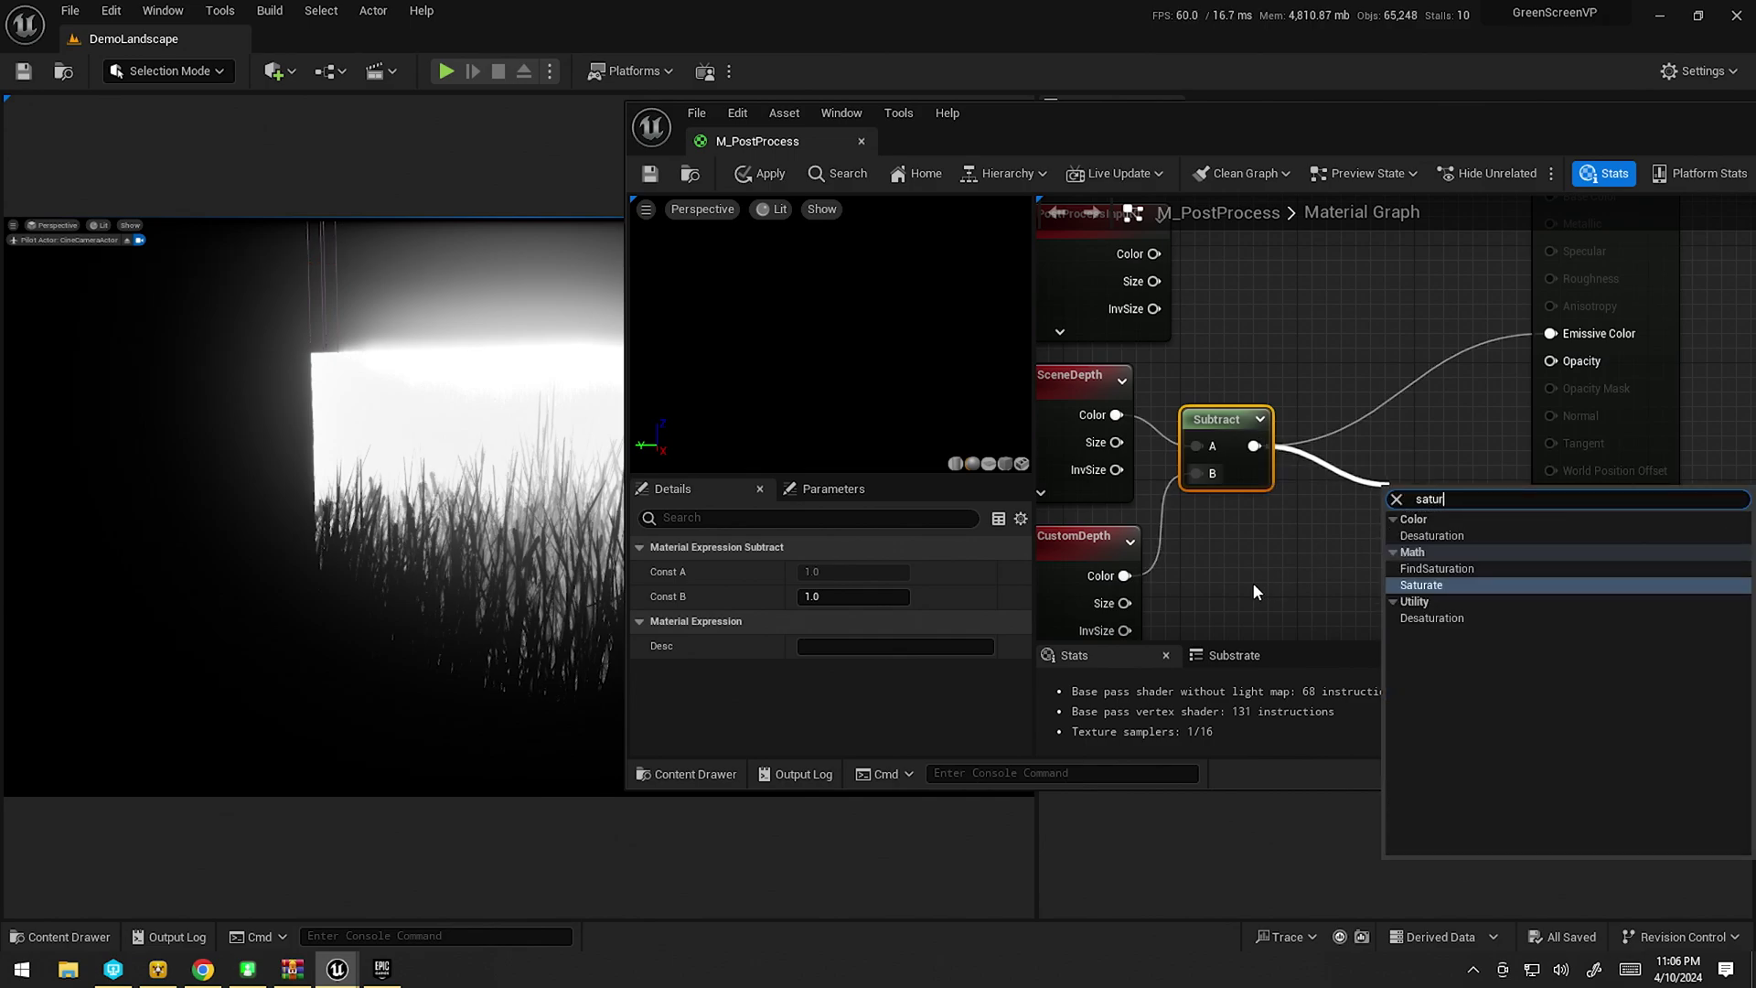
key("Return")
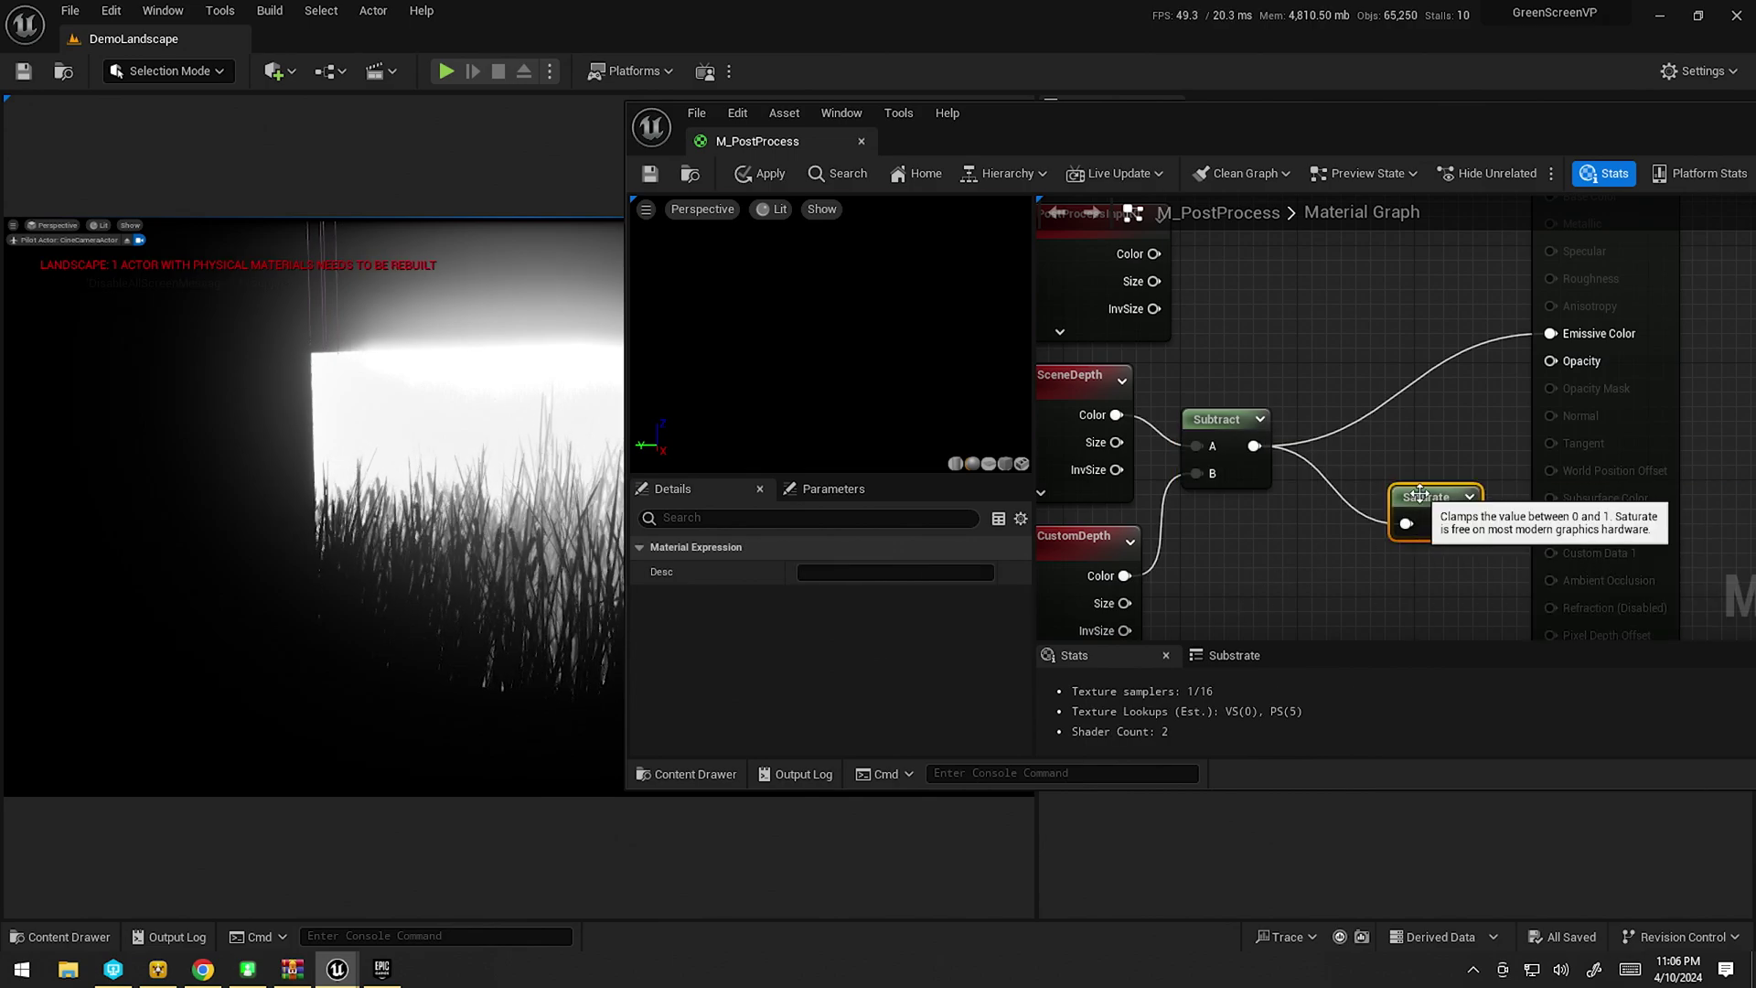
left_click_drag(1459, 523, 1550, 333)
left_click_drag(1419, 498, 1326, 435)
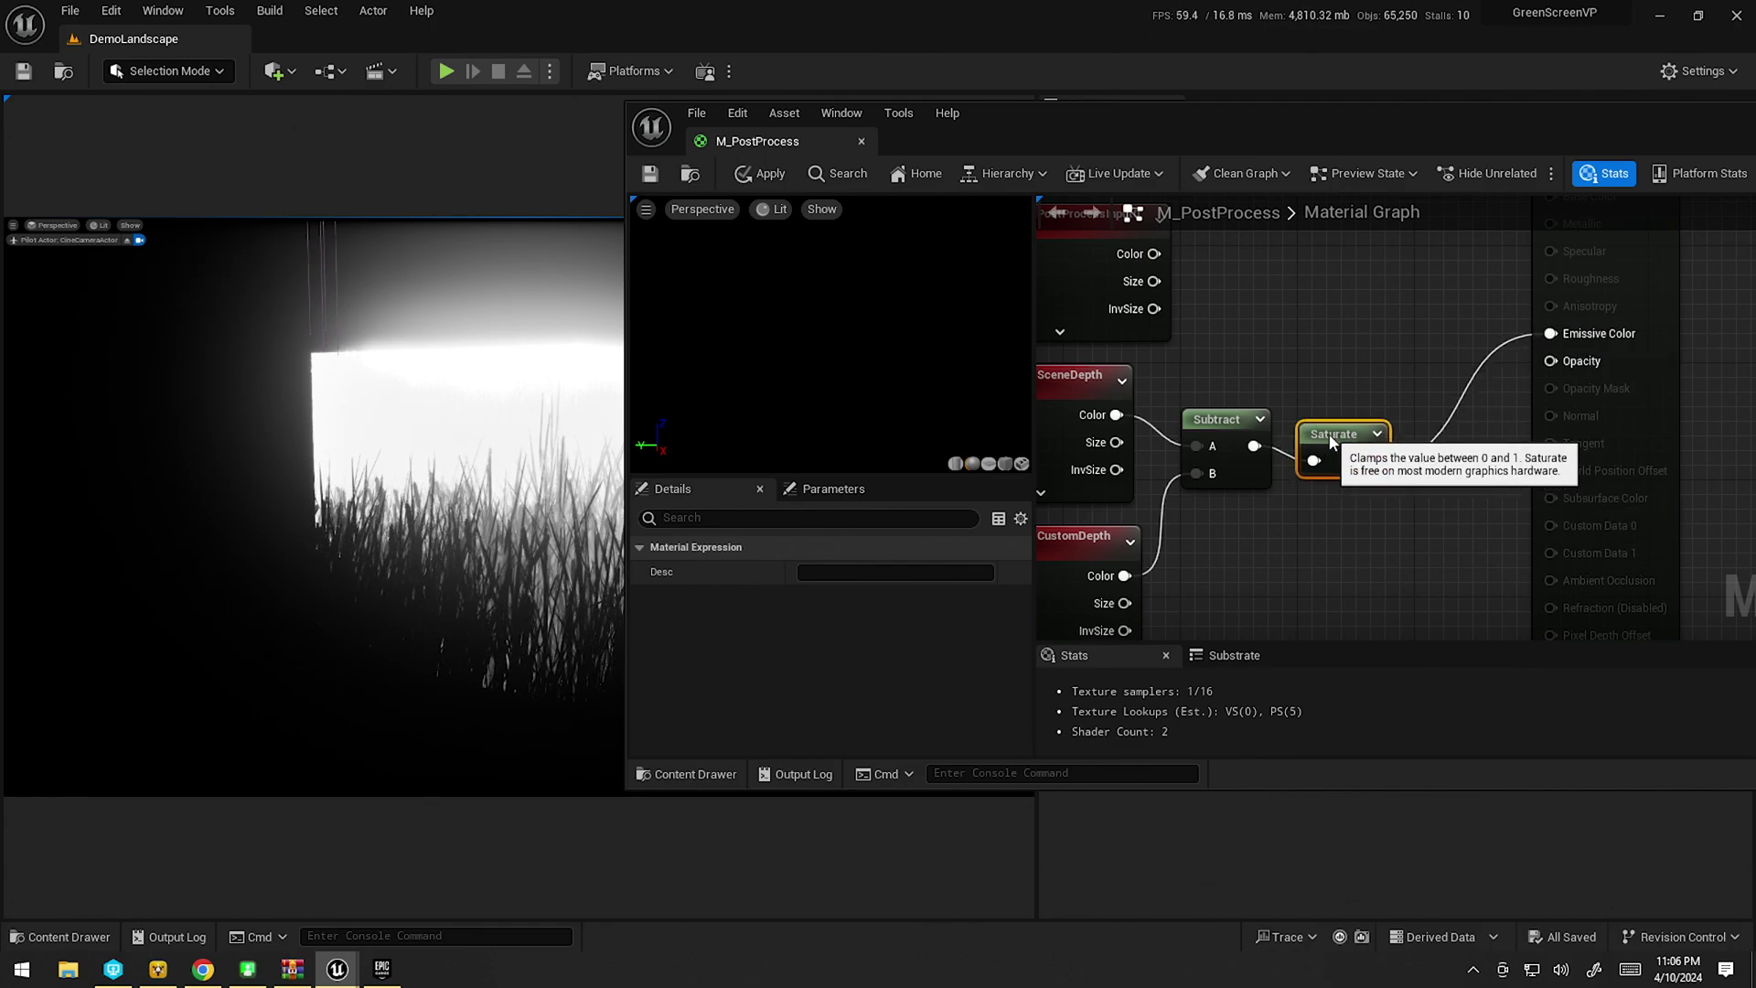
left_click(650, 175)
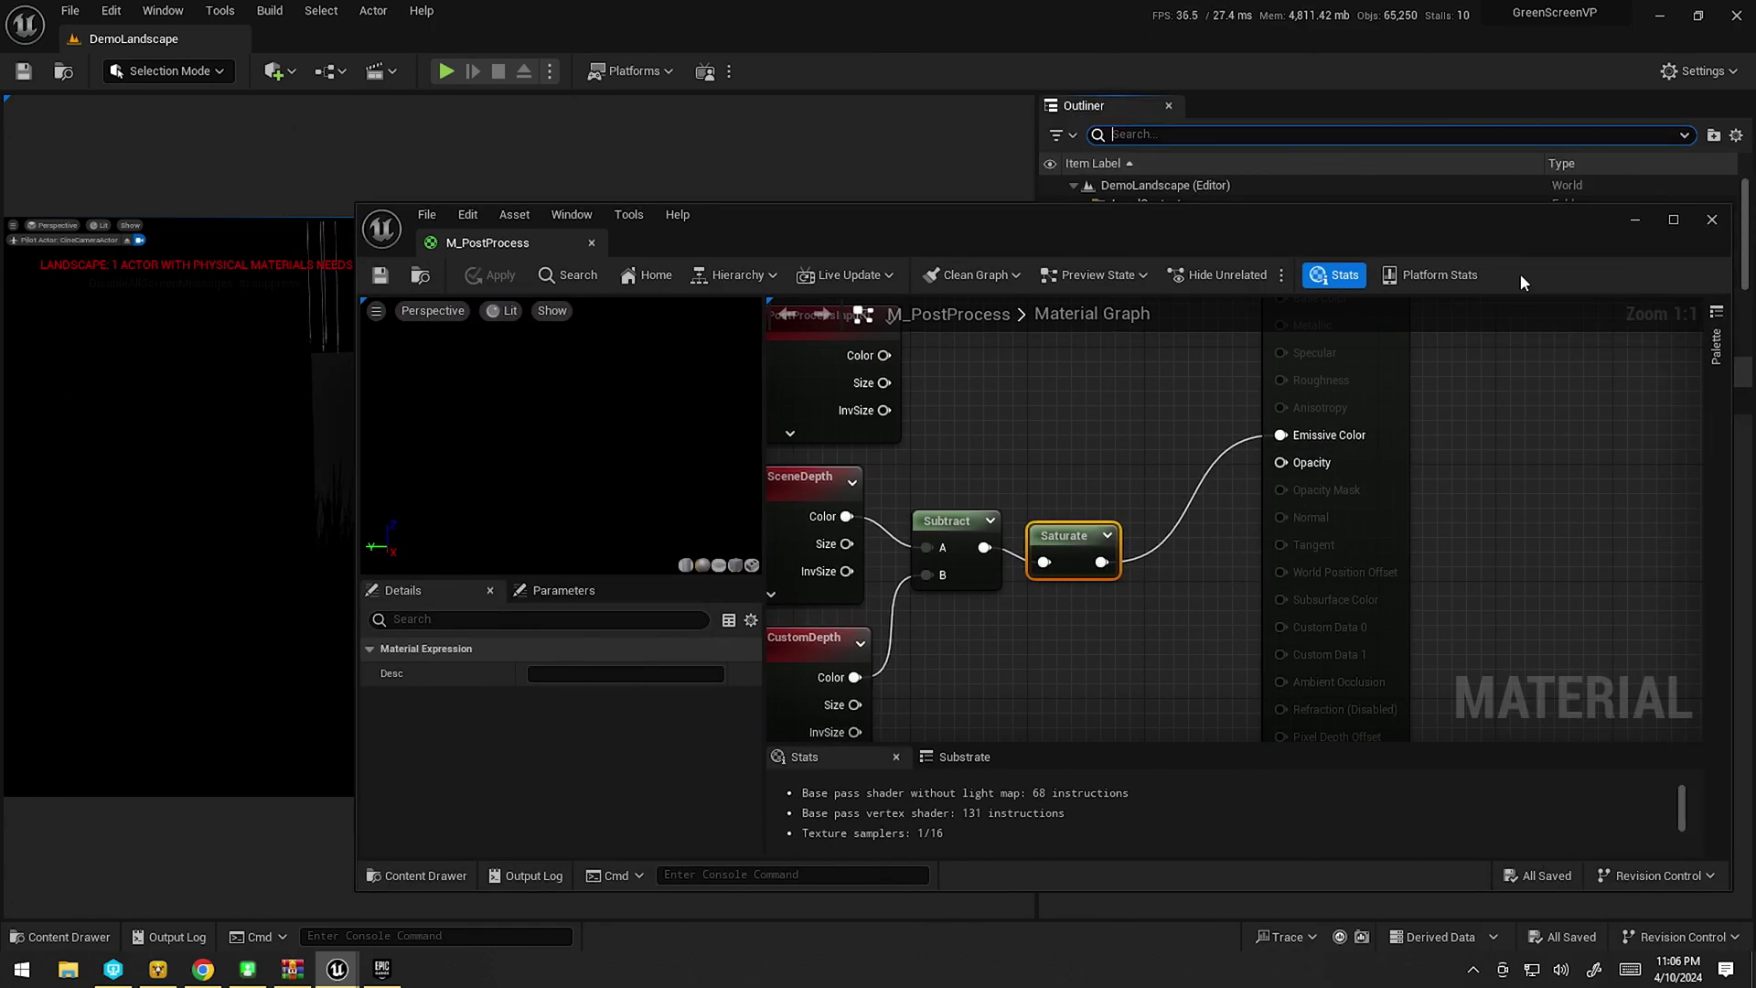
left_click(1629, 218)
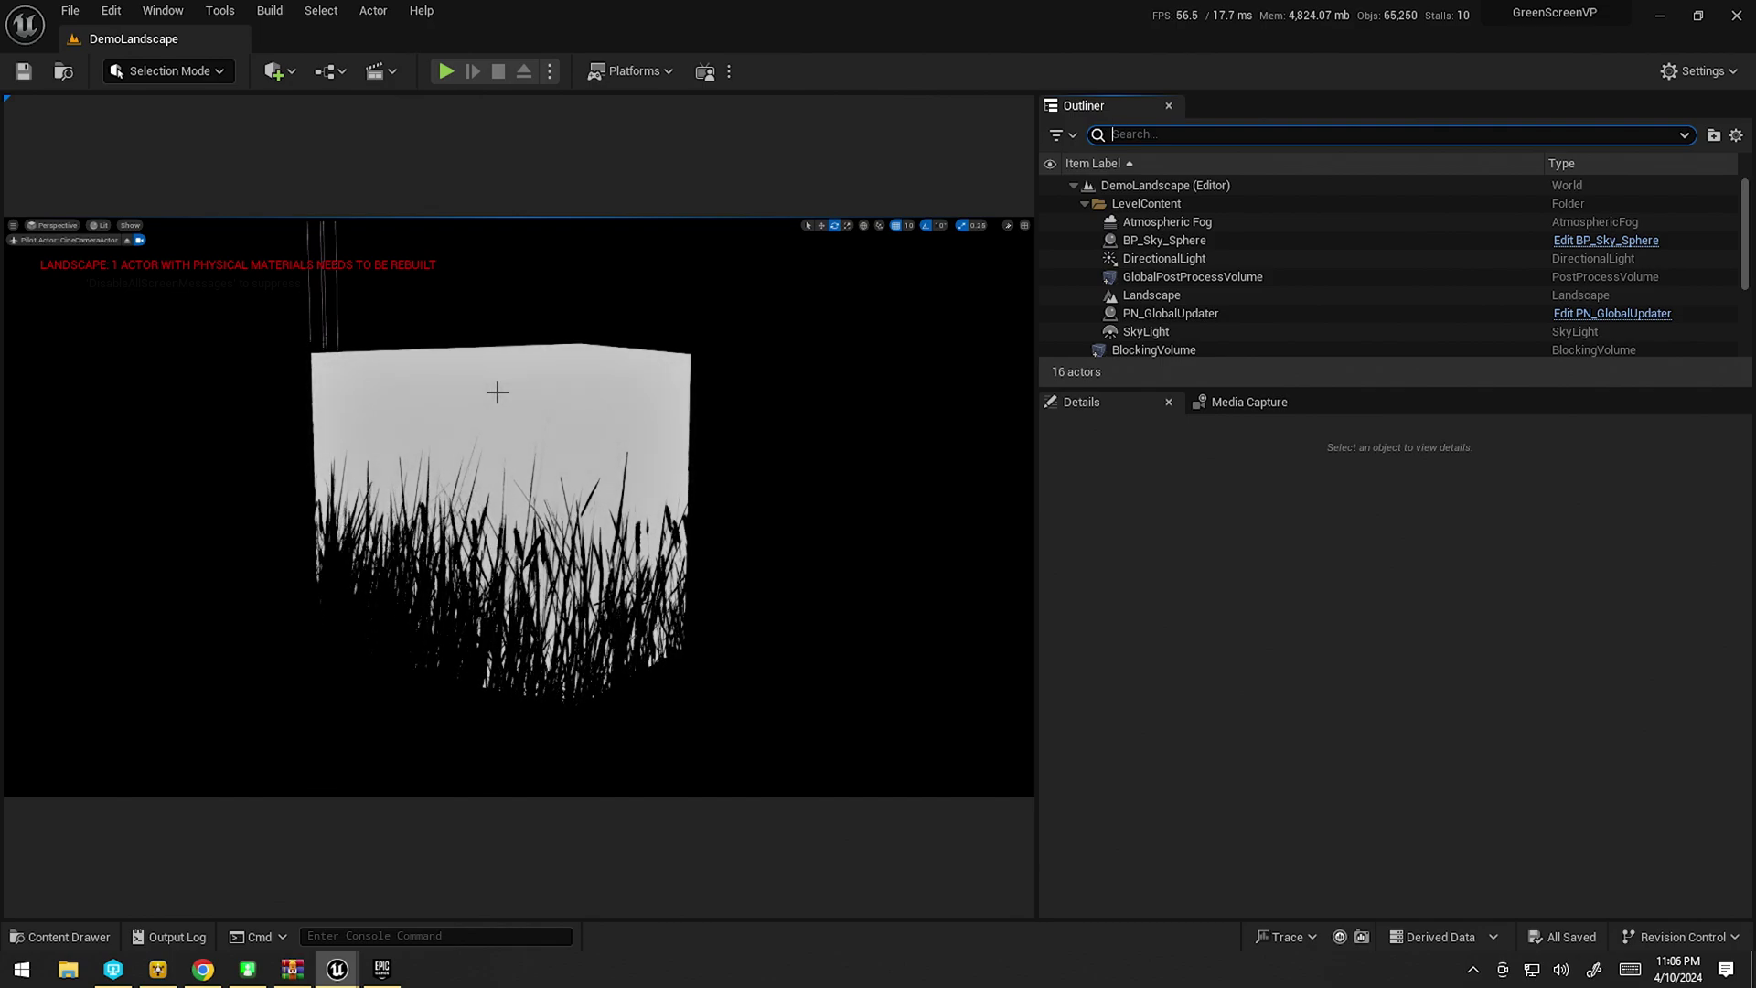
Feed the Saturate mask into Opacity, save, and close the M_PostProcess editor
key("ctrl+v")
mouse_move(336, 969)
left_click(440, 874)
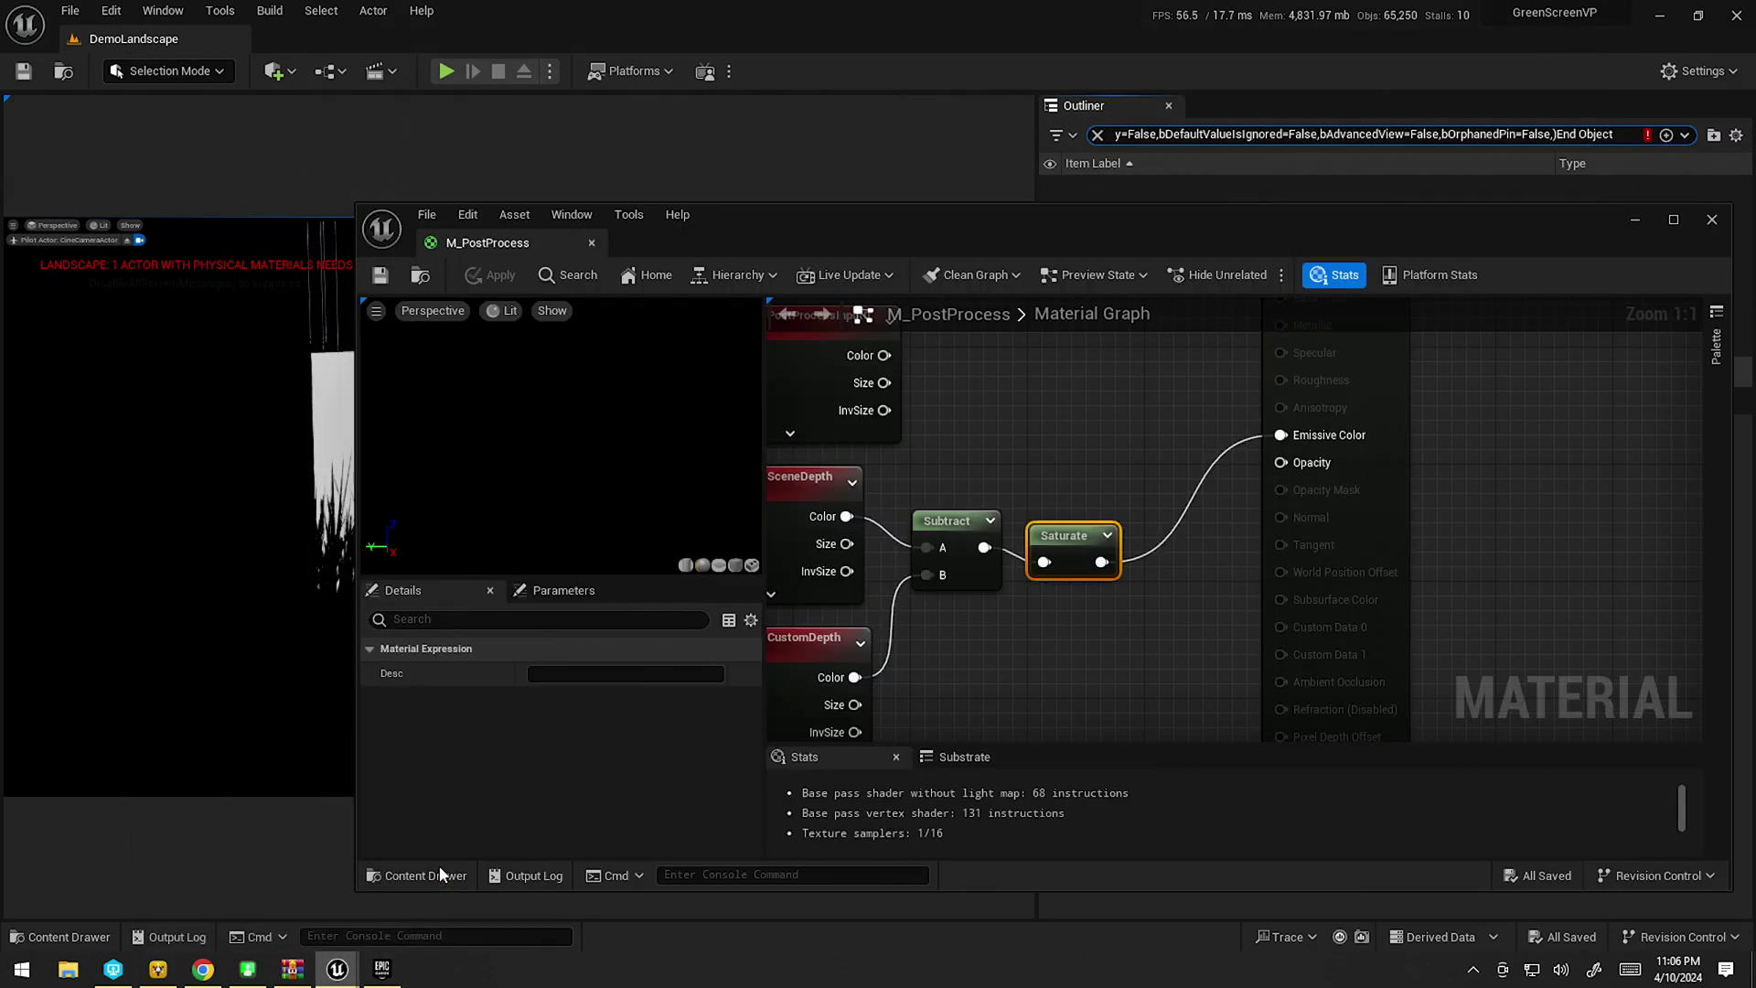
left_click_drag(1284, 471, 1310, 488)
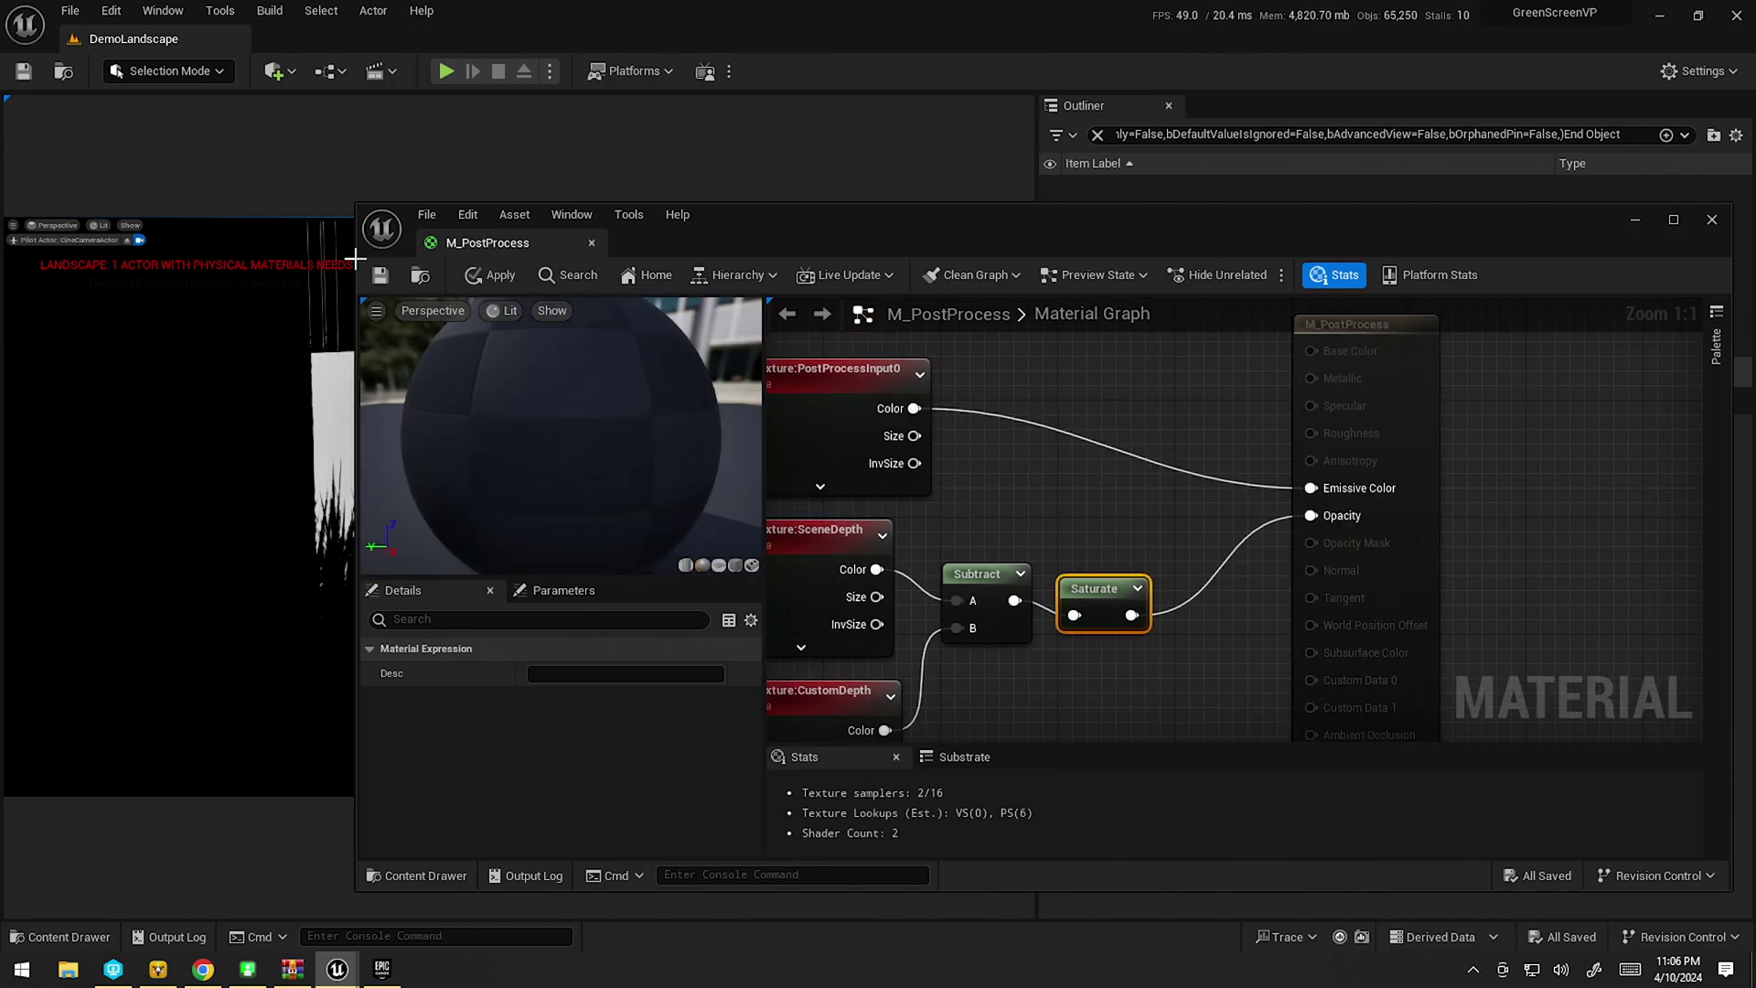
left_click(381, 276)
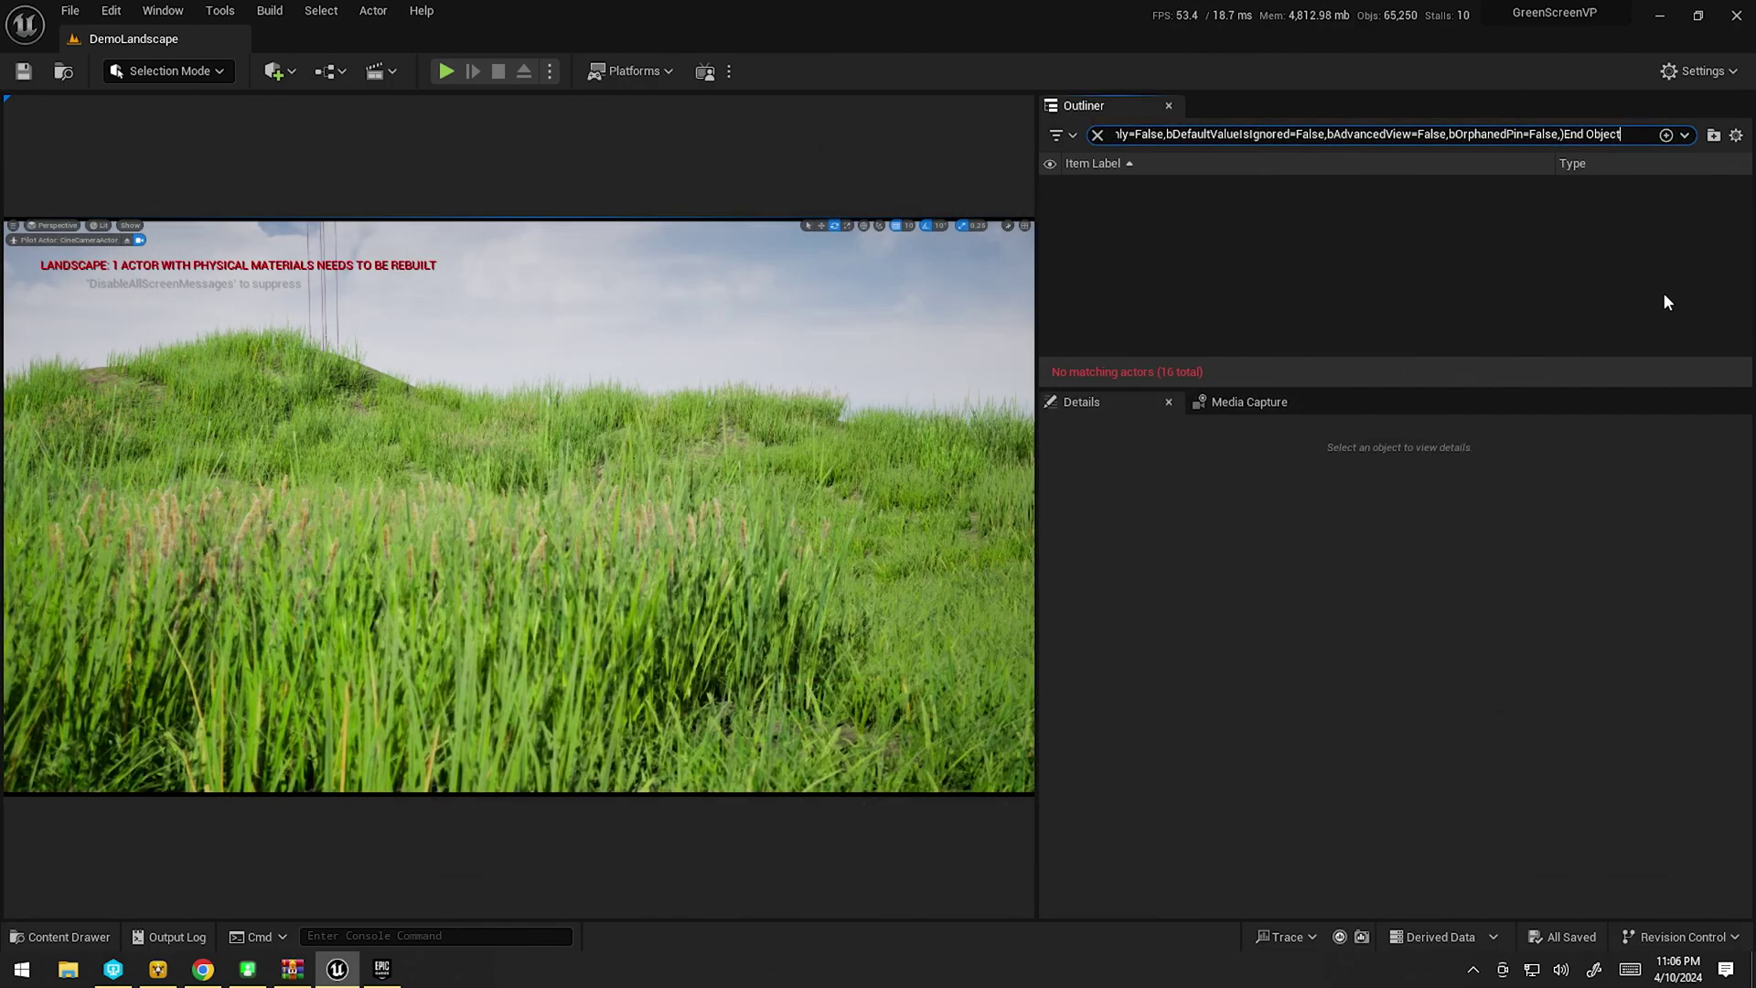
left_click(1711, 220)
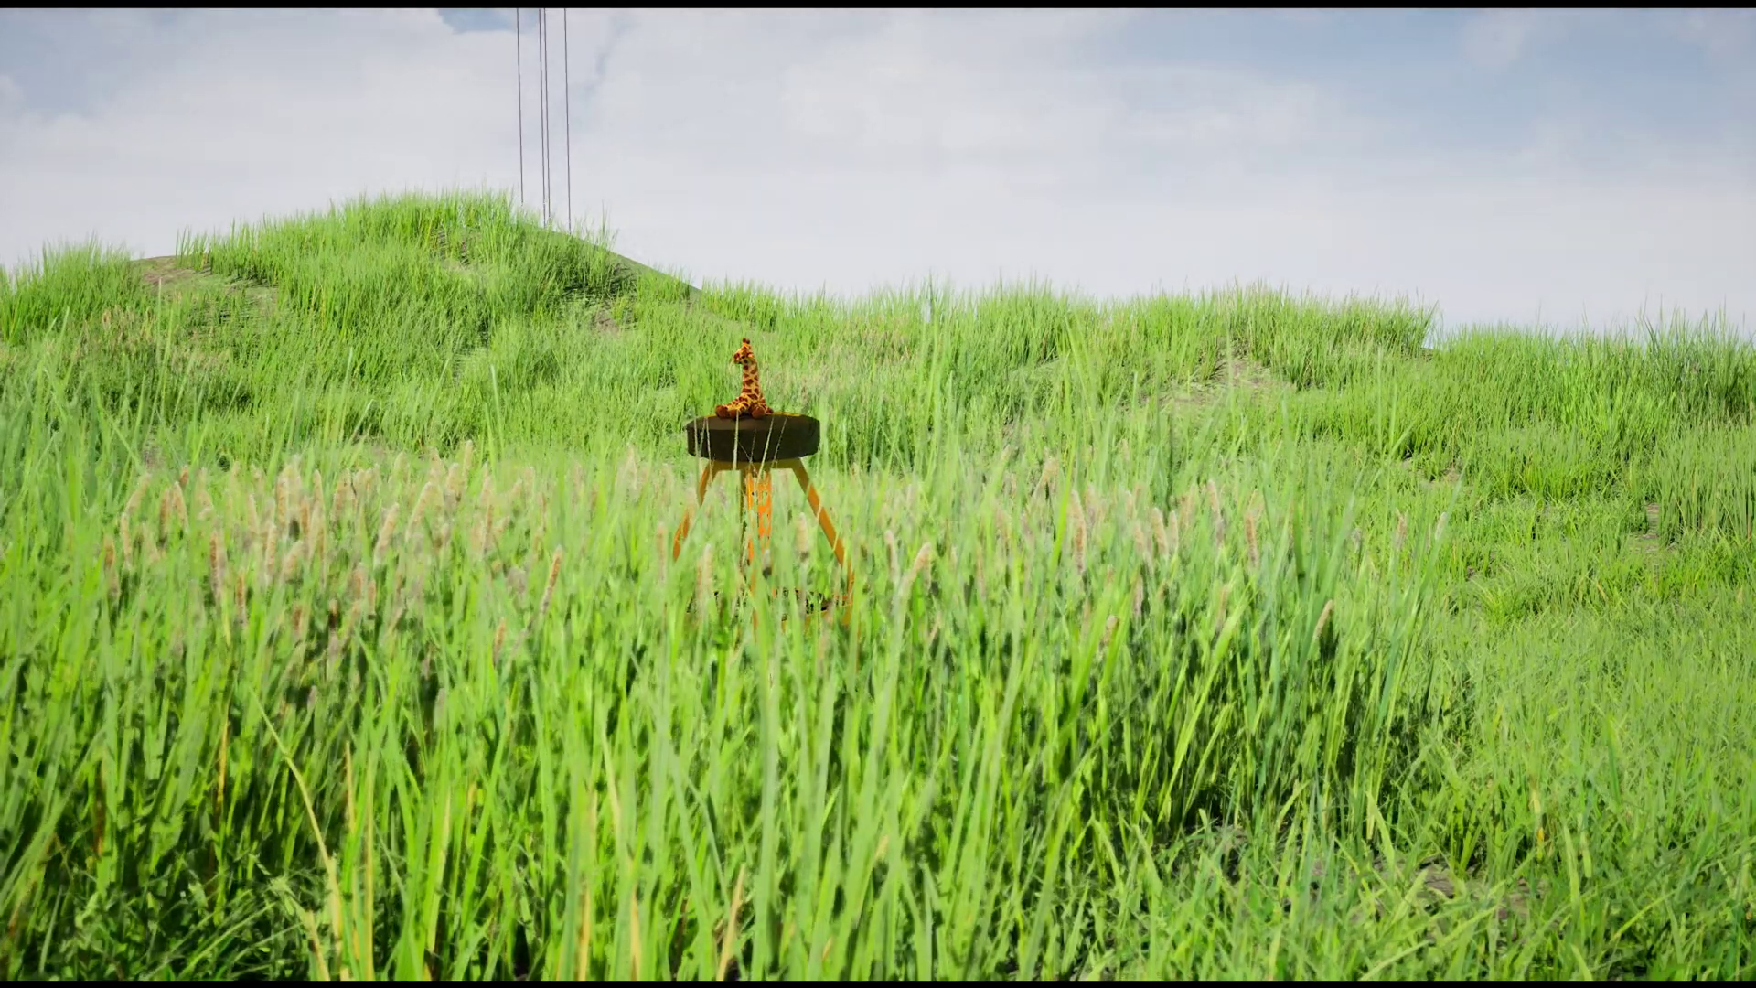